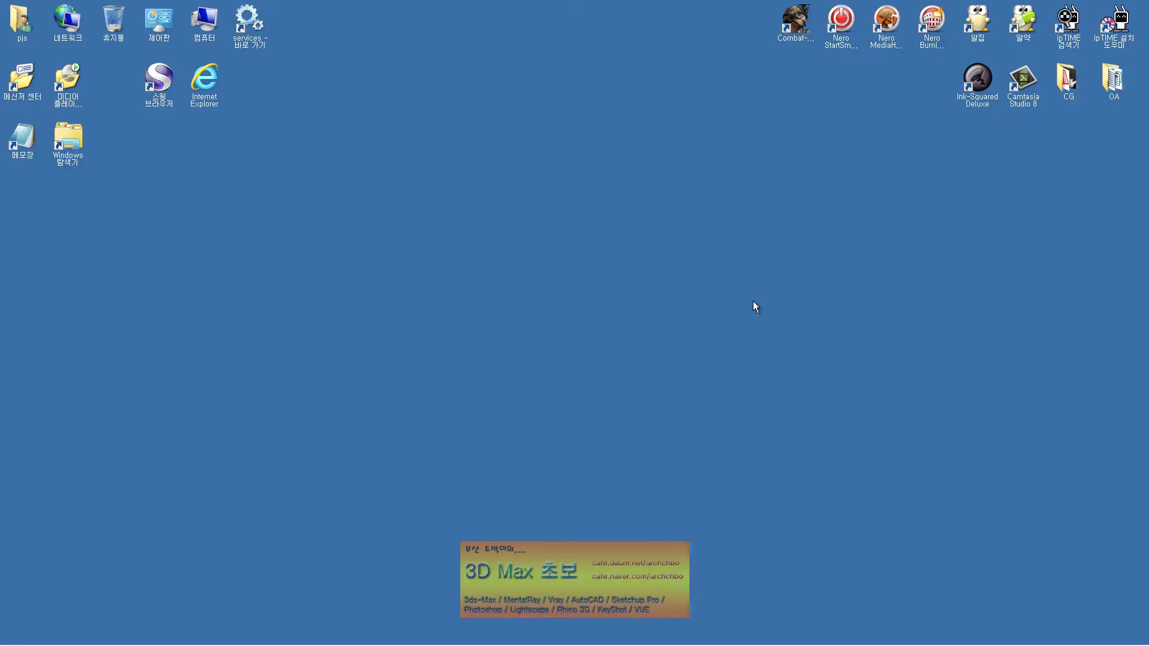
Restore PowerPoint and play the four-slide show from the beginning to the end.
click(294, 609)
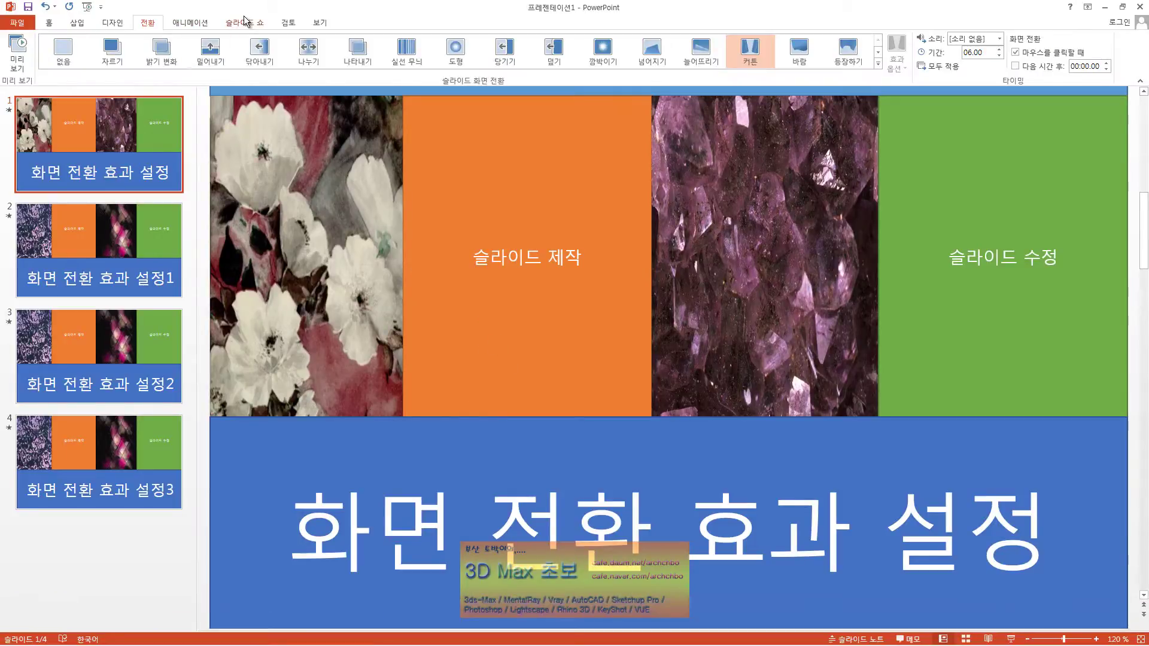
click(245, 23)
click(18, 51)
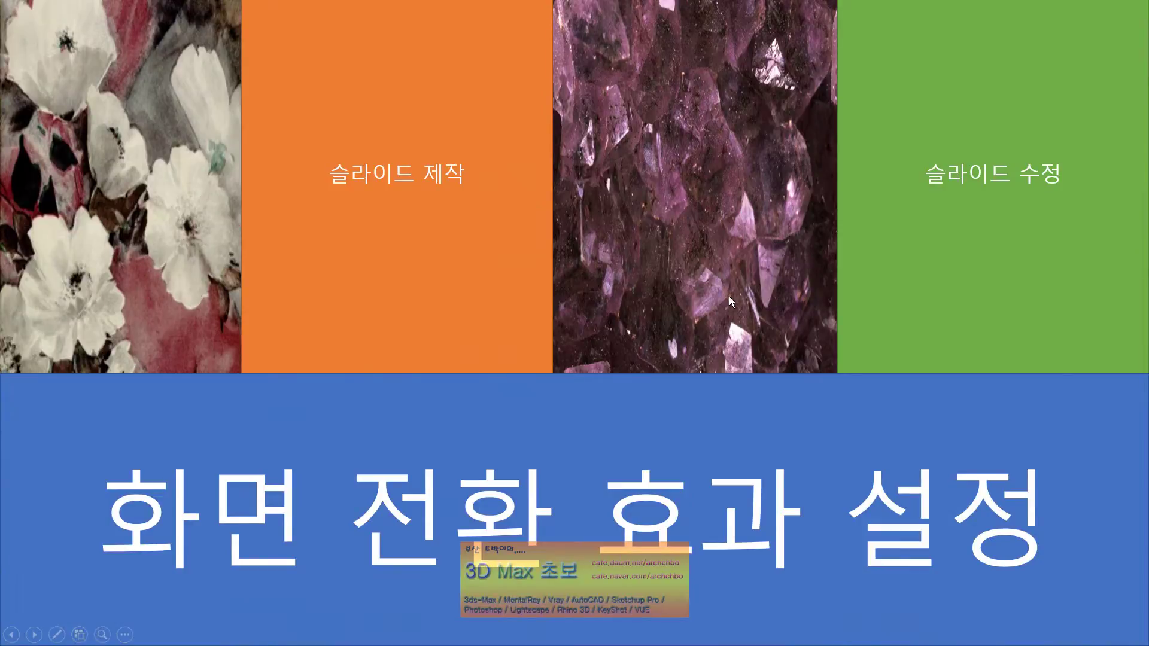
click(728, 296)
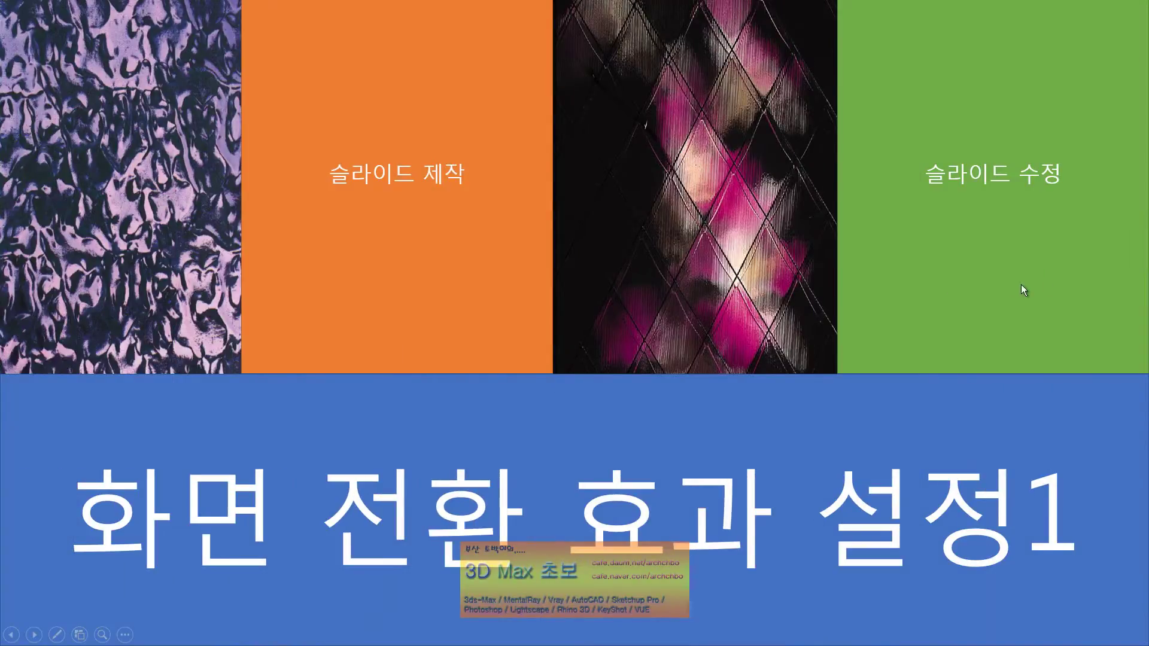
click(500, 293)
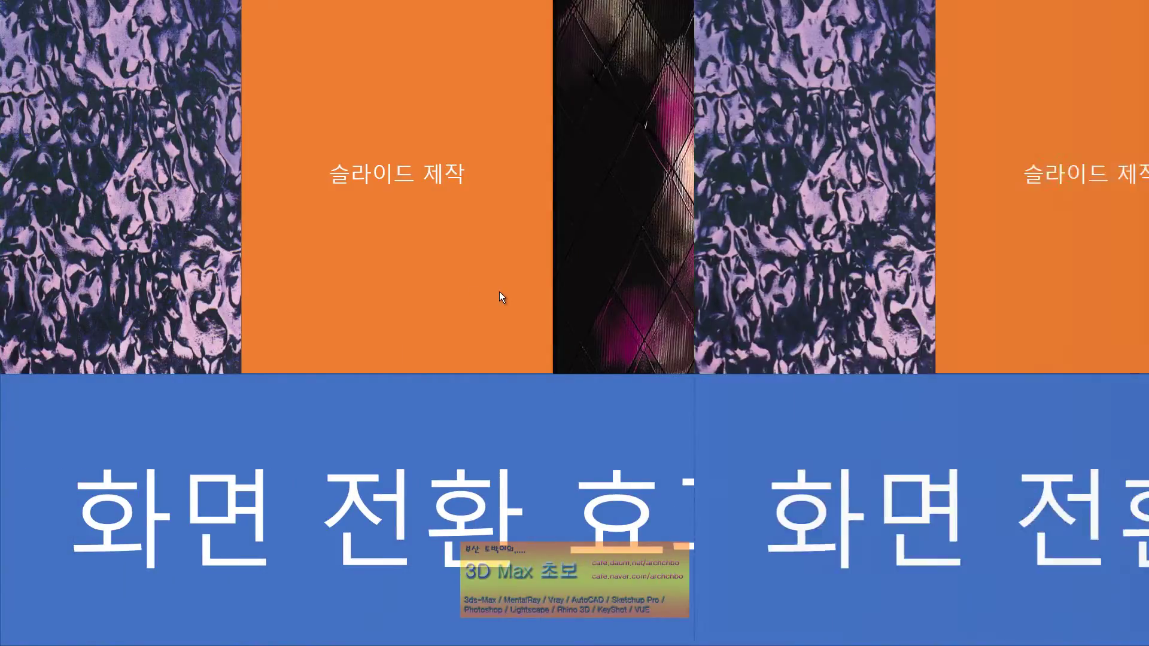
click(499, 292)
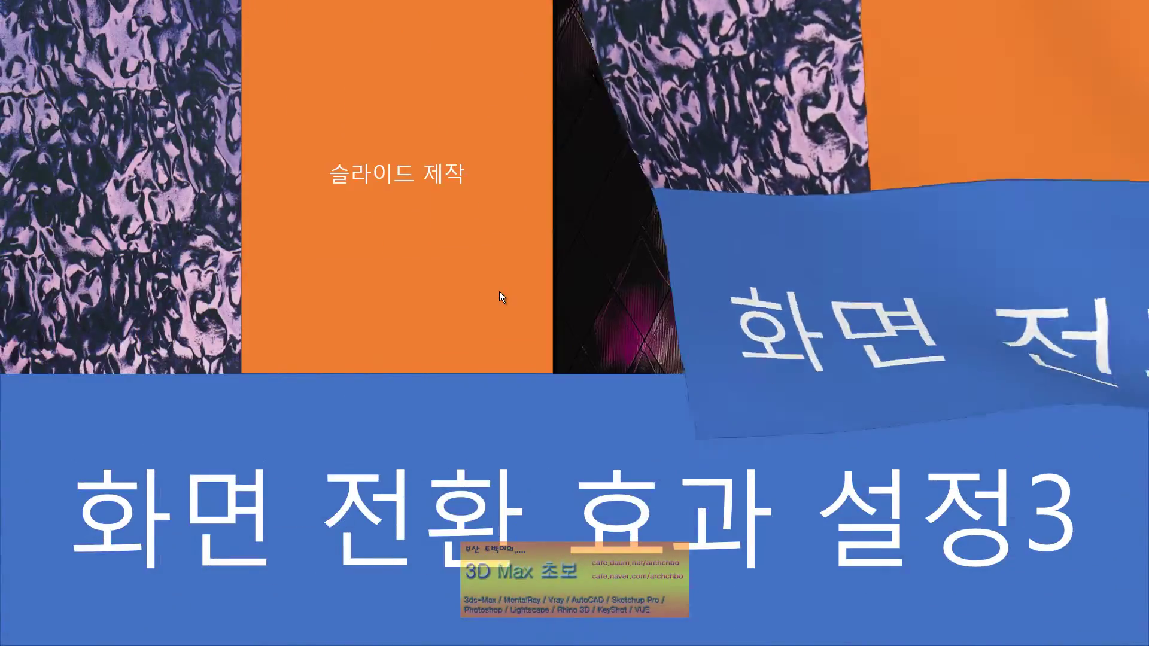
click(499, 292)
click(500, 292)
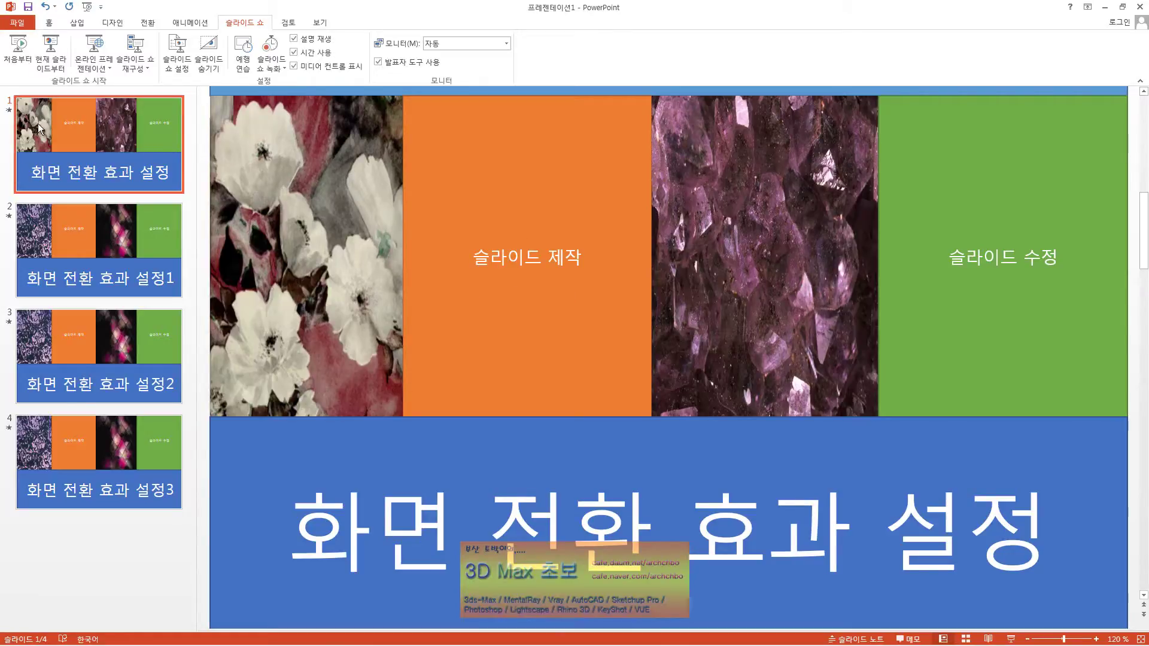
Review slides 2, 3 and 4, then return to slide 1.
click(122, 263)
click(124, 352)
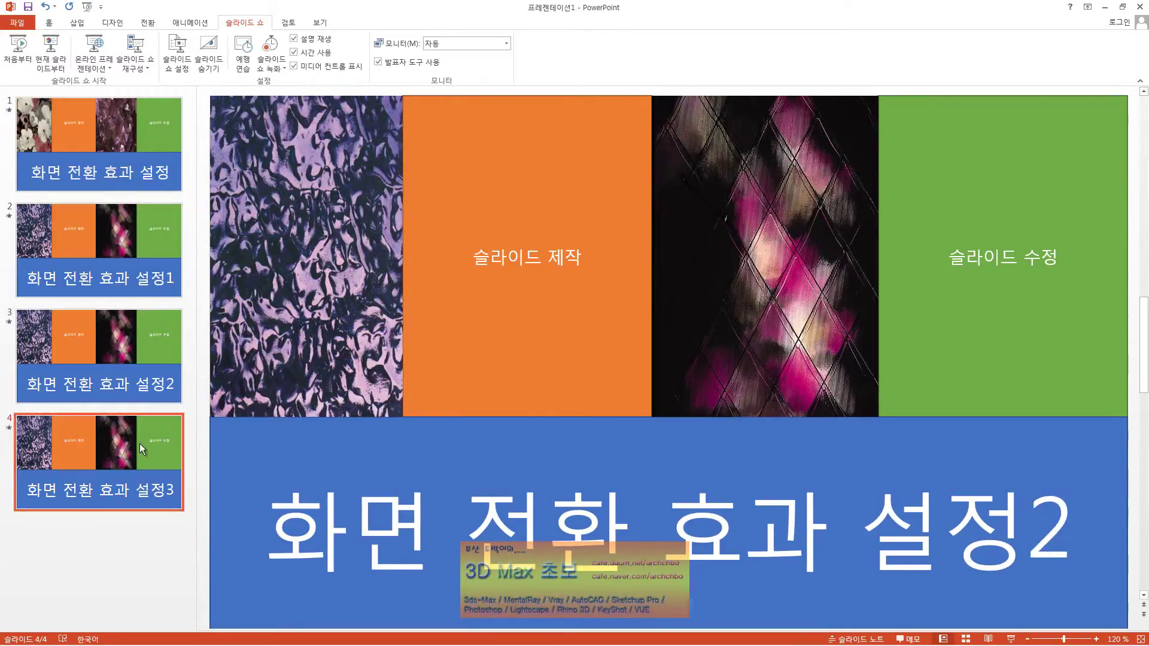
click(139, 443)
click(143, 138)
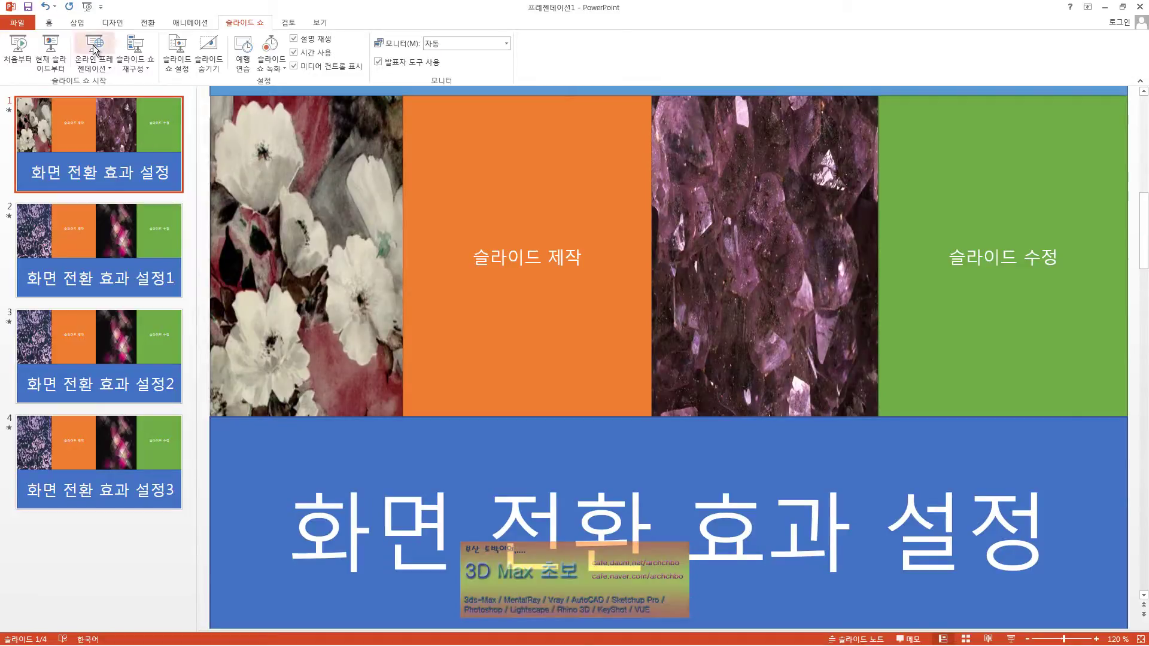
click(49, 22)
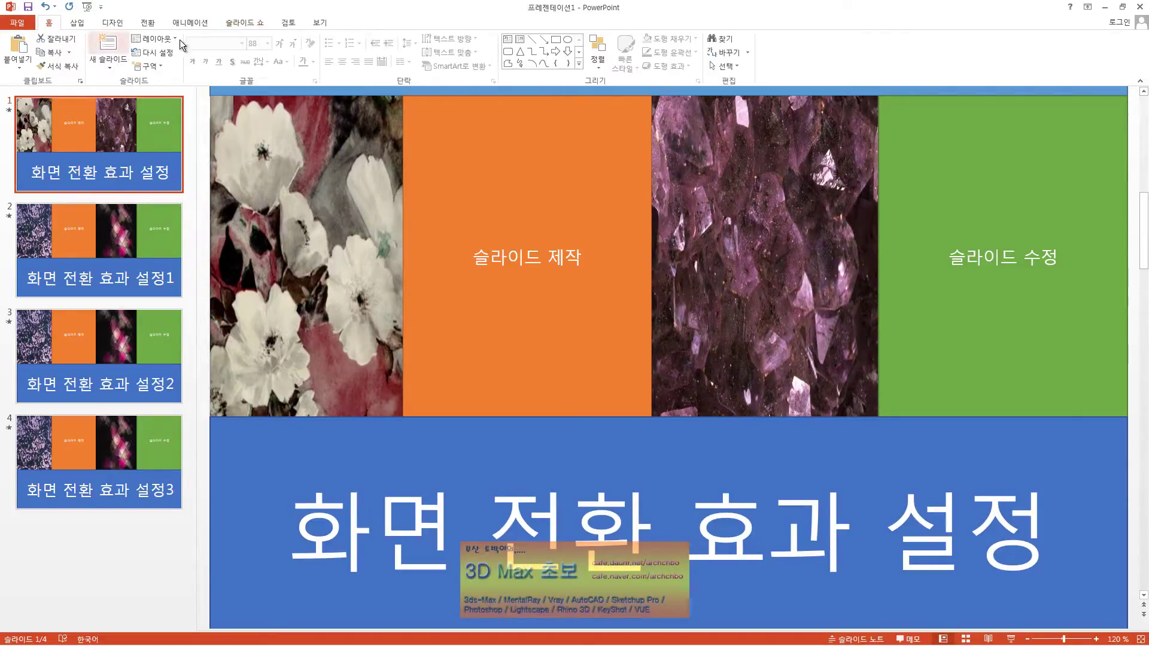
Try the 밀어내기, 닦아내기, 나누기 and 나타내기 transitions on slide 1.
click(147, 24)
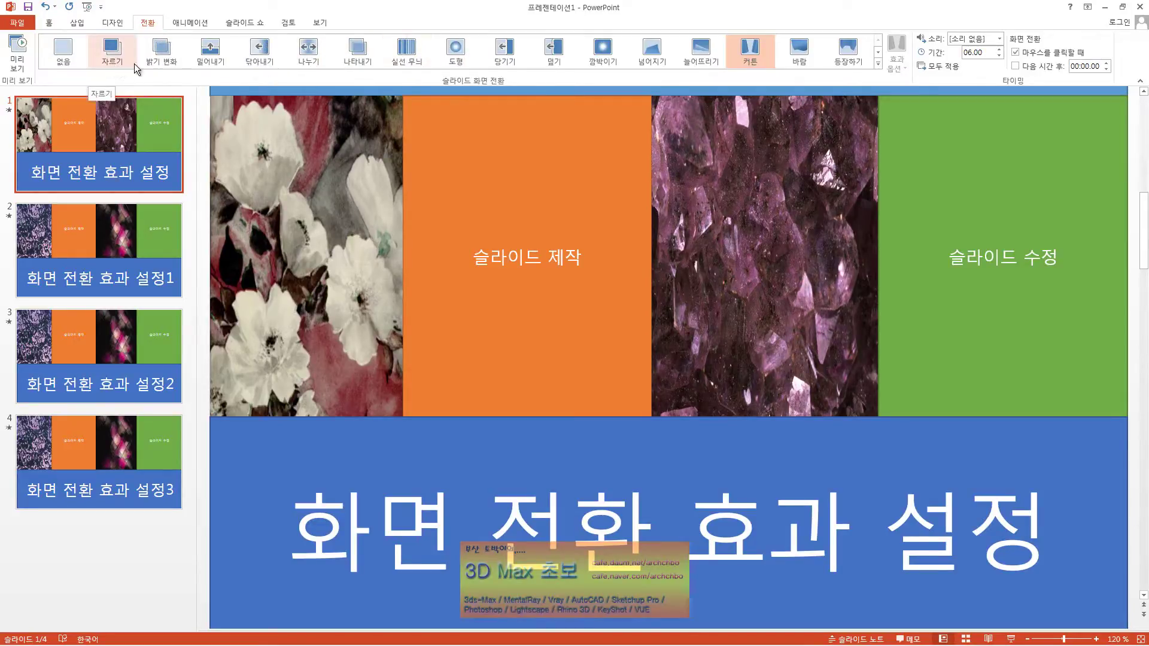
click(211, 50)
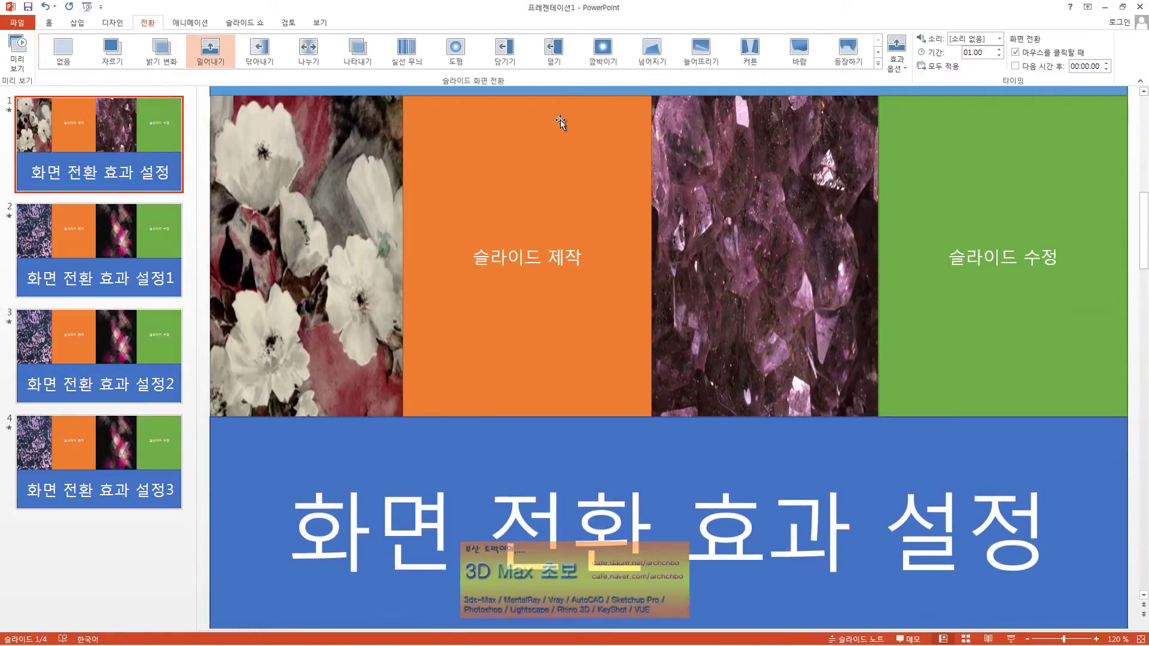
click(258, 55)
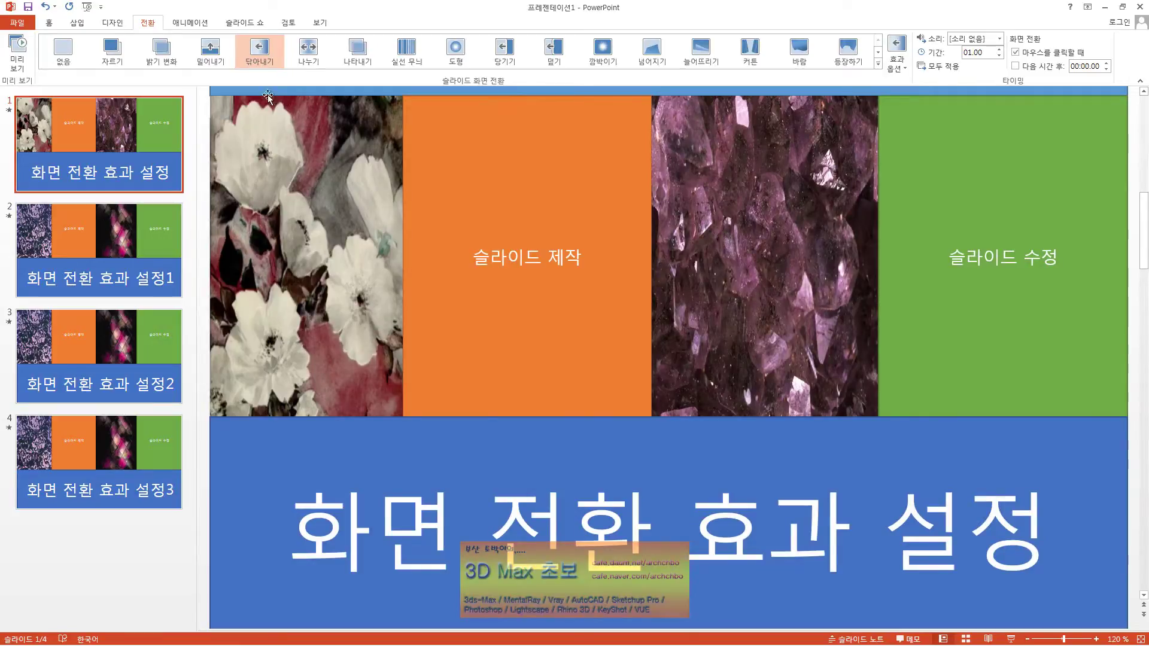
click(312, 62)
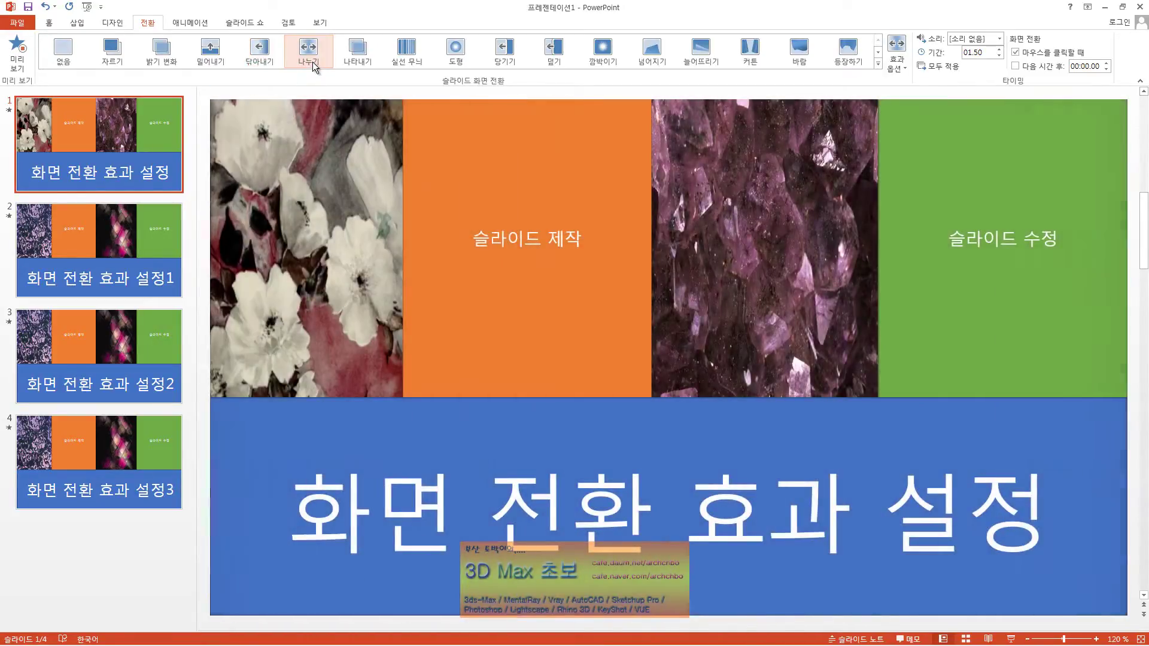
click(354, 55)
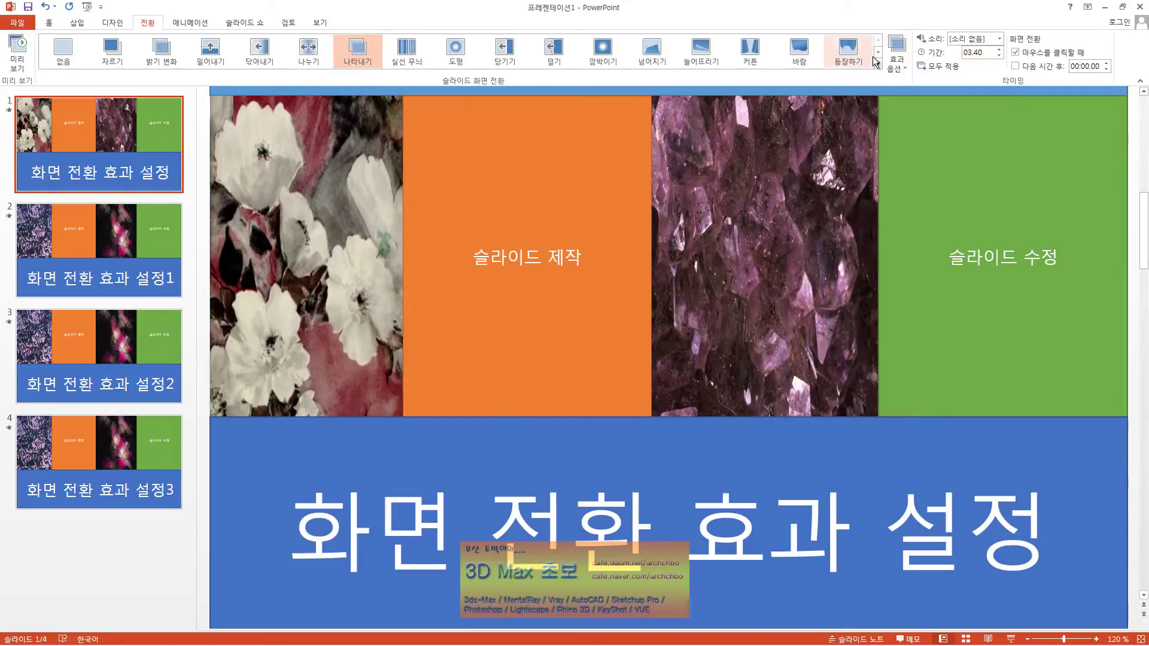
Try 조각, then settle on the 상자 transition (01.60) for slide 1 and select slide 2.
click(878, 63)
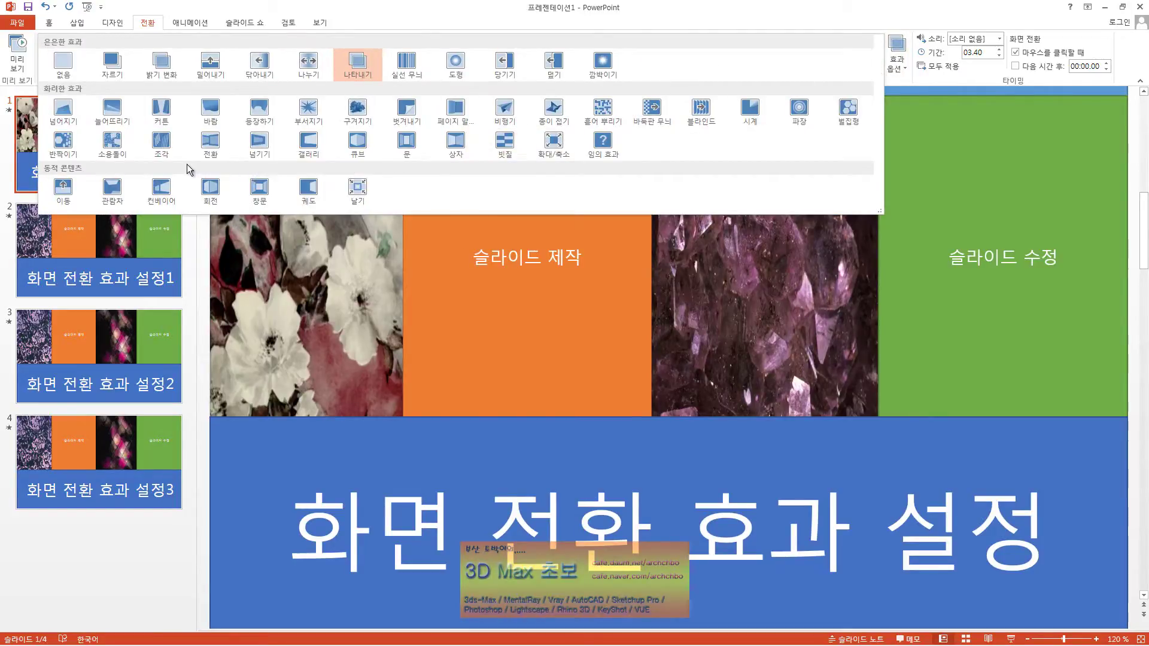
click(168, 146)
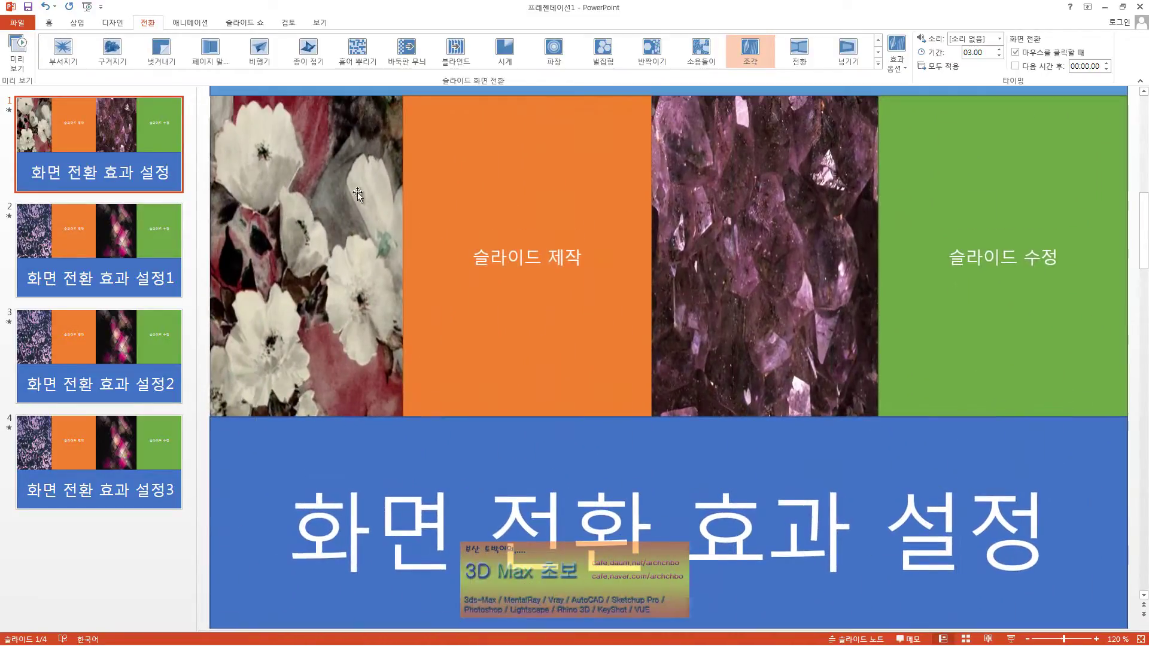
click(877, 63)
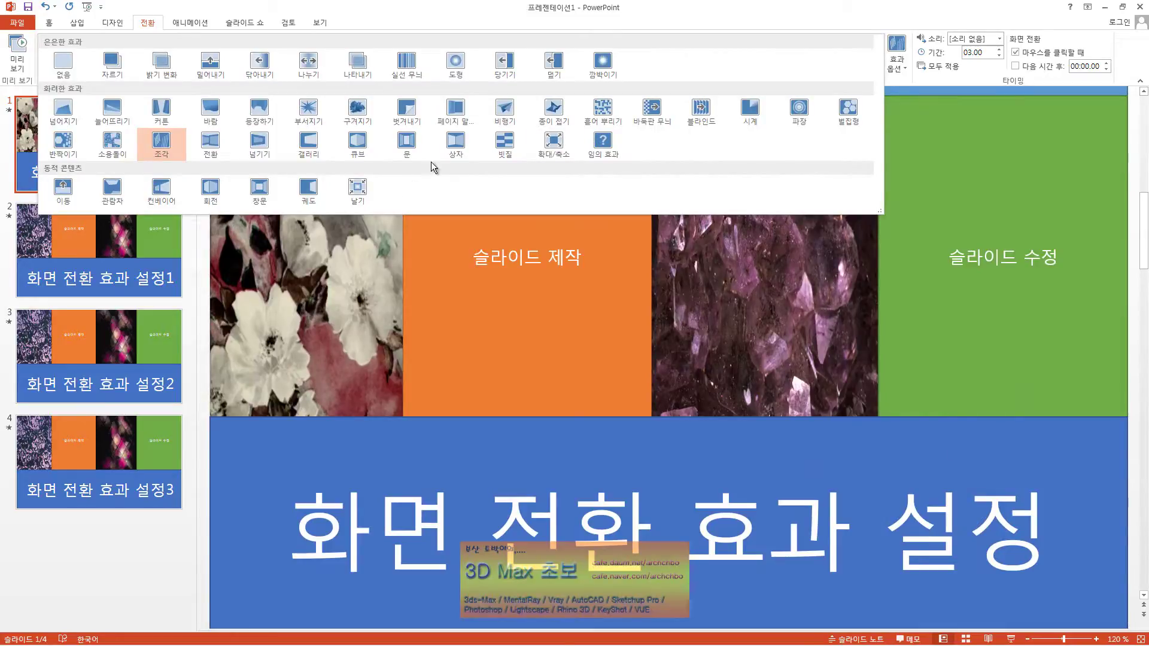
click(444, 154)
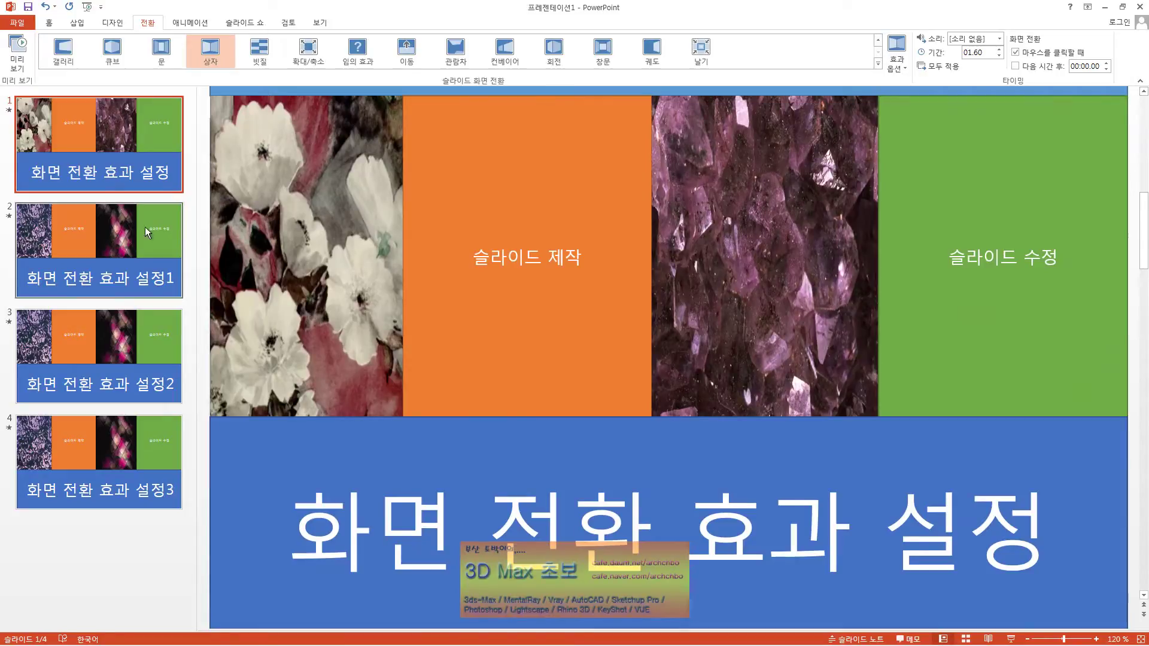
click(144, 227)
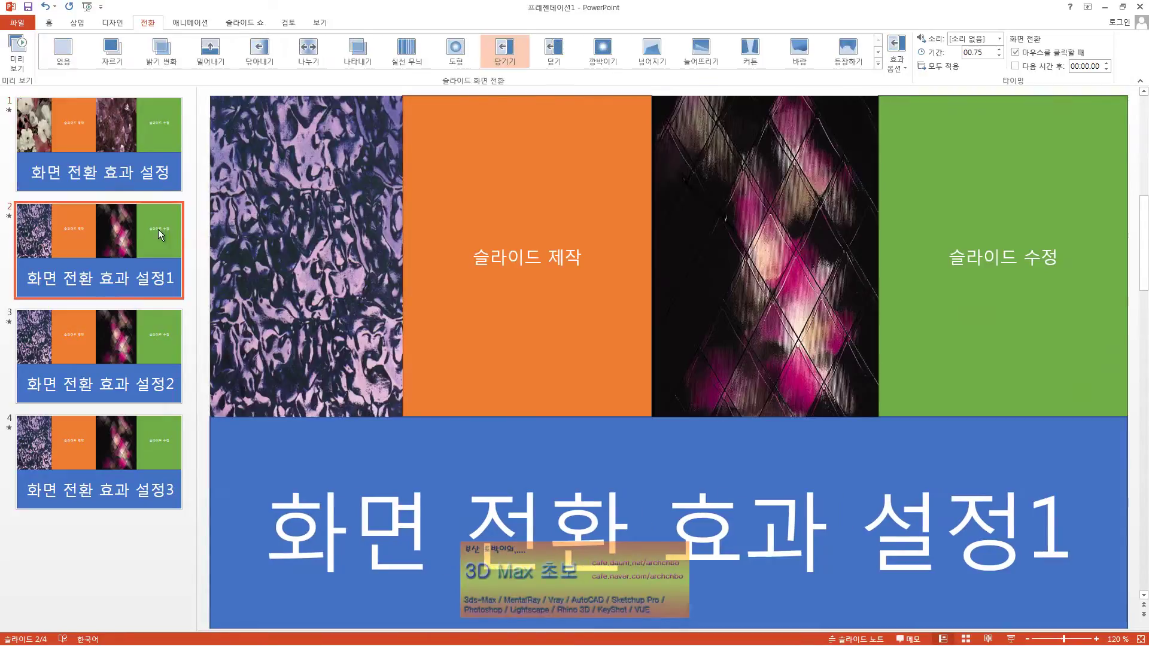
Apply 전환 (01.25) to slide 2 and 상자 (01.60) to slide 3, then select slide 4.
click(877, 63)
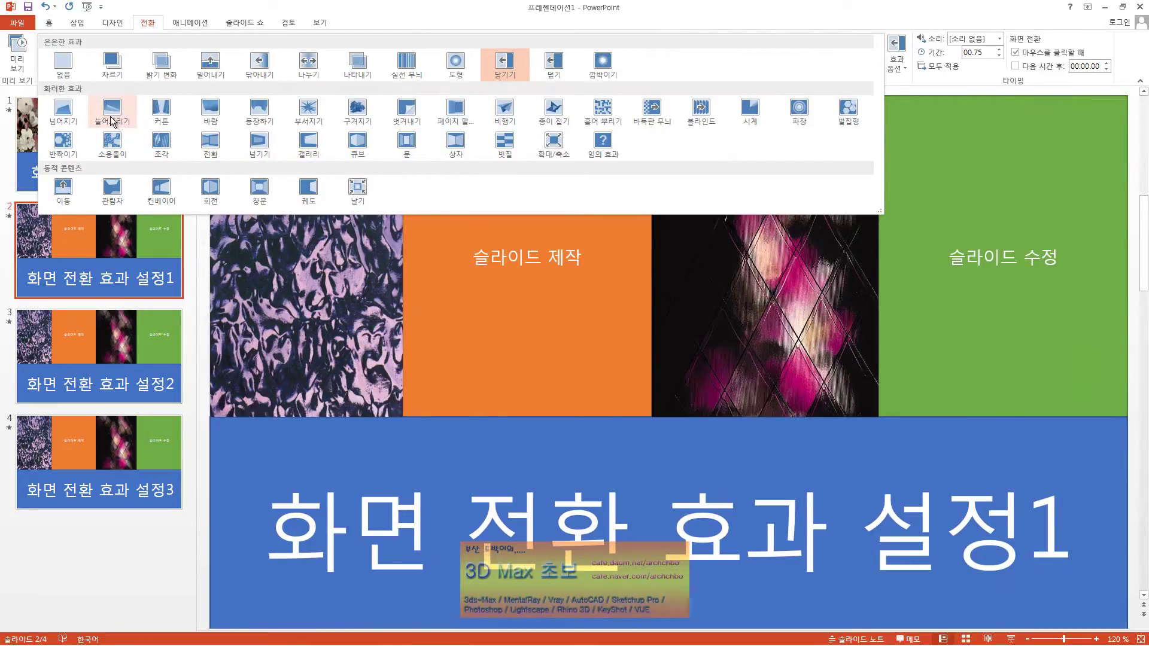
click(218, 145)
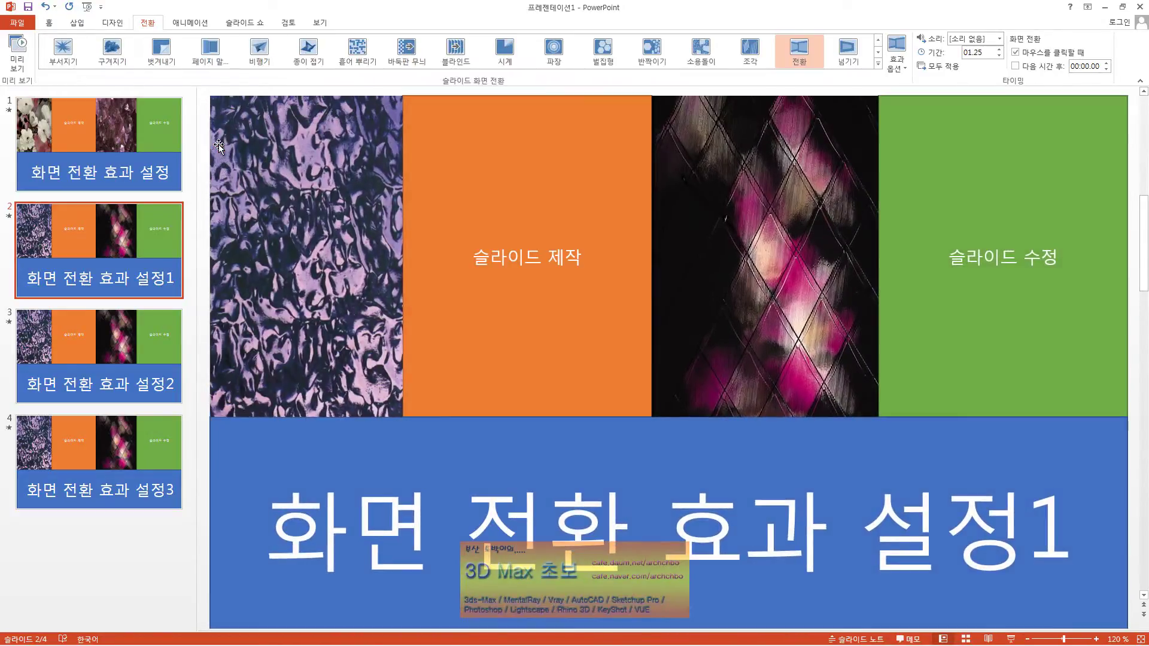
click(147, 318)
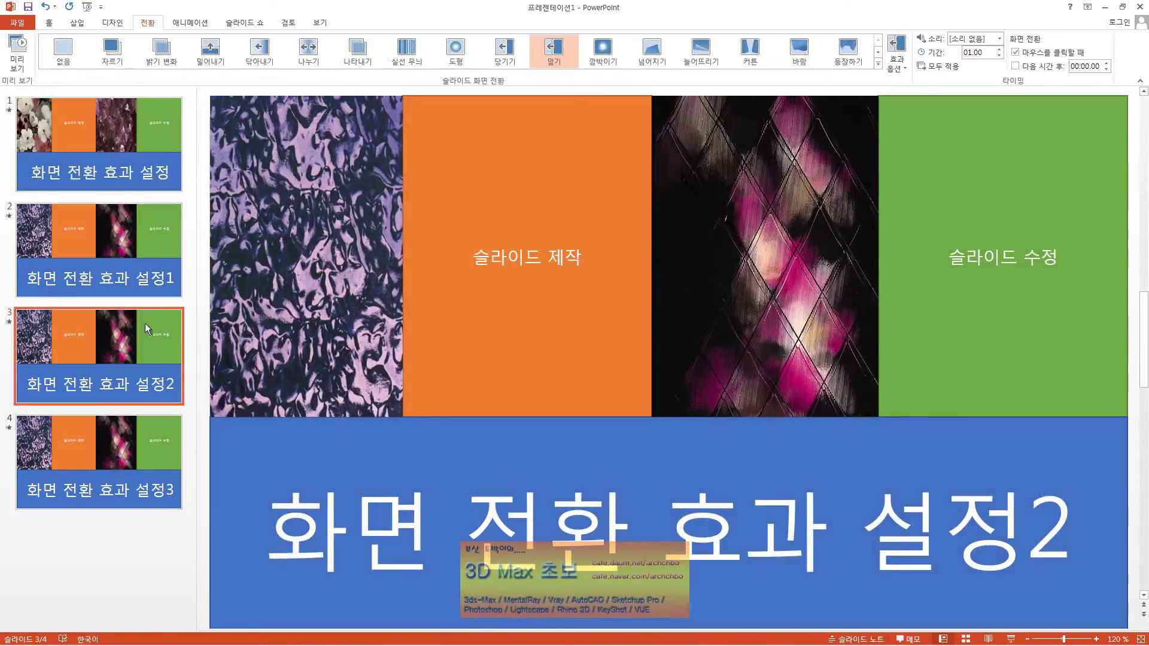
click(878, 57)
click(878, 63)
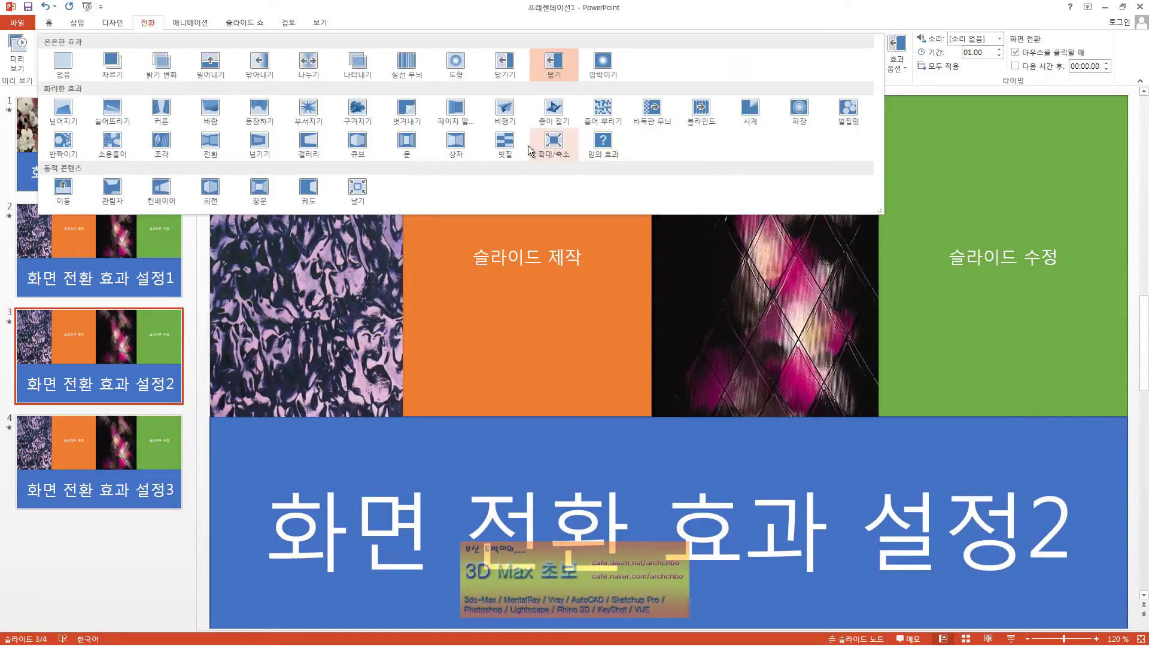
click(467, 146)
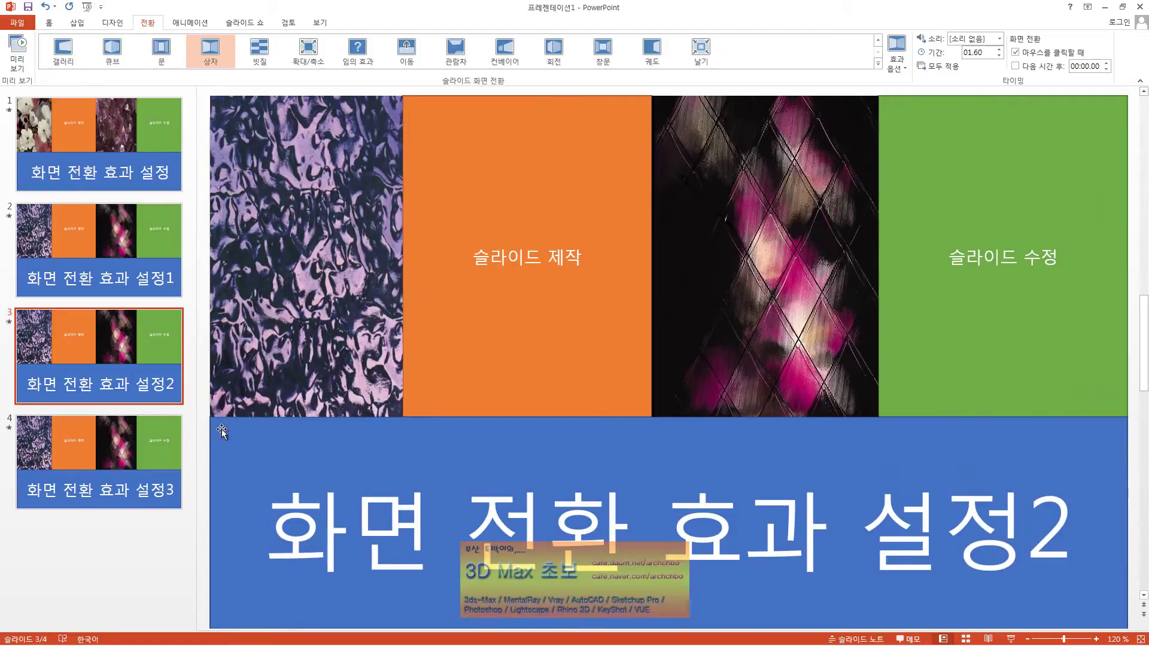
click(172, 442)
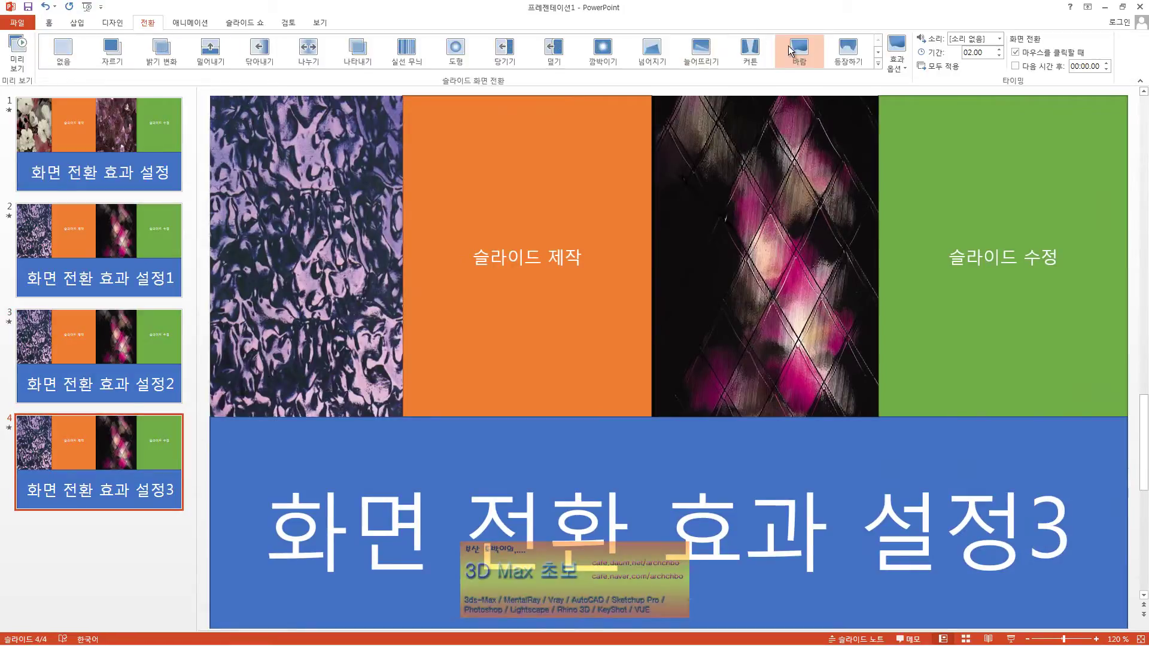
Try 조각 on slides 4 and 1, then give slide 4 the 큐브 transition (01.20).
click(878, 63)
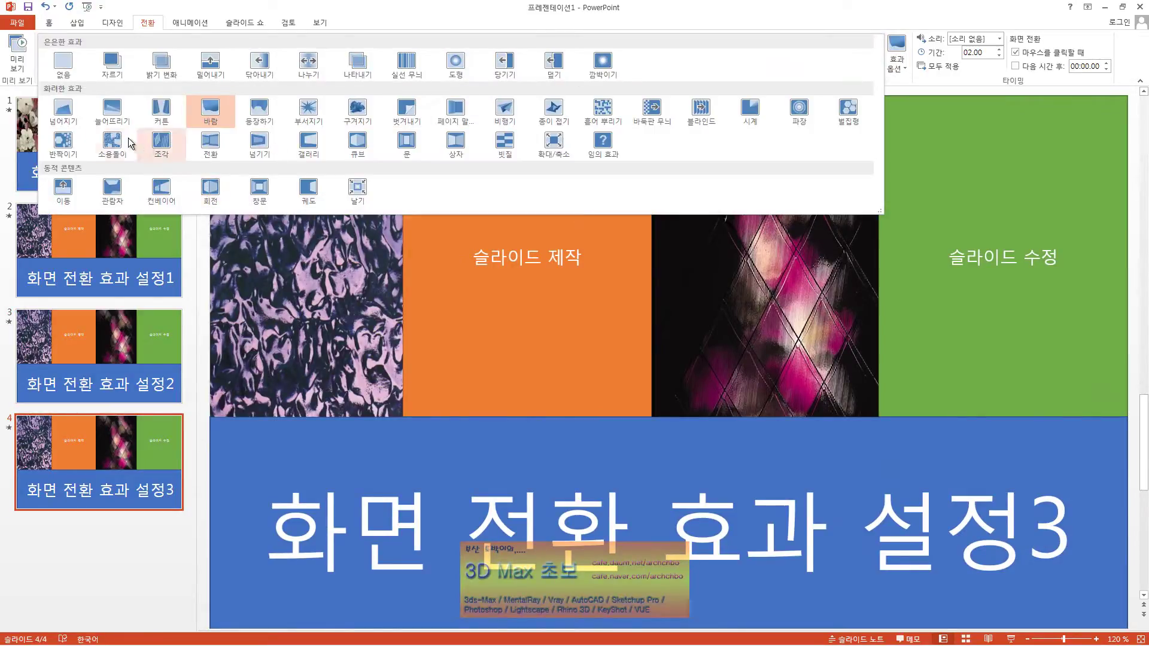
click(160, 138)
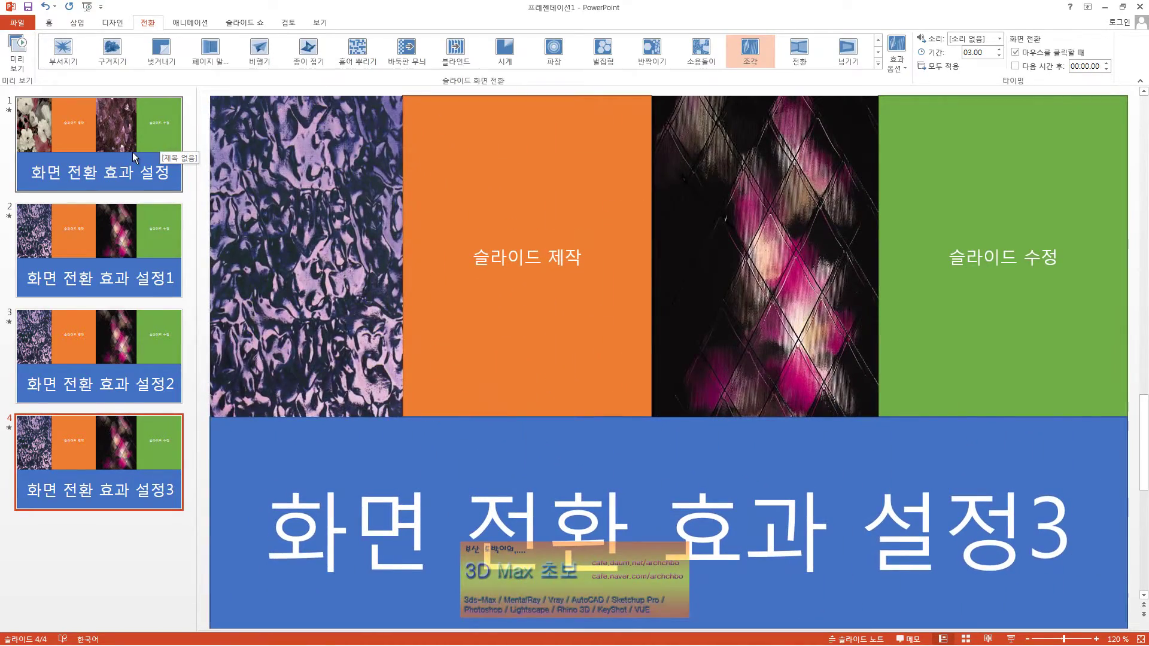
click(132, 151)
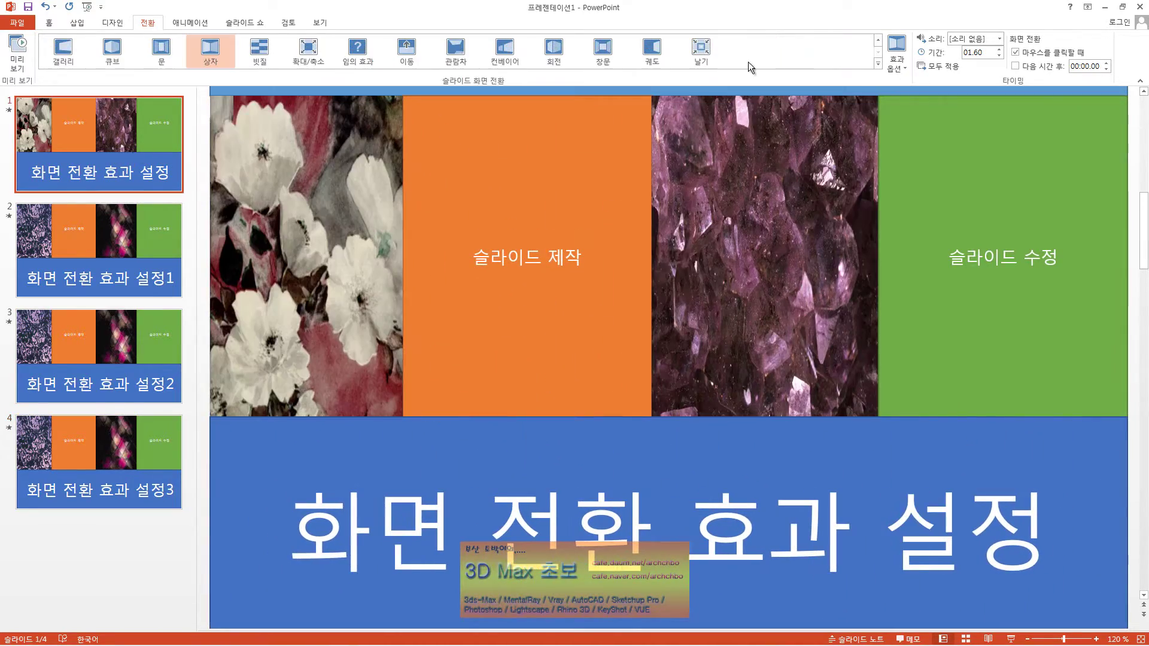
click(878, 64)
click(161, 143)
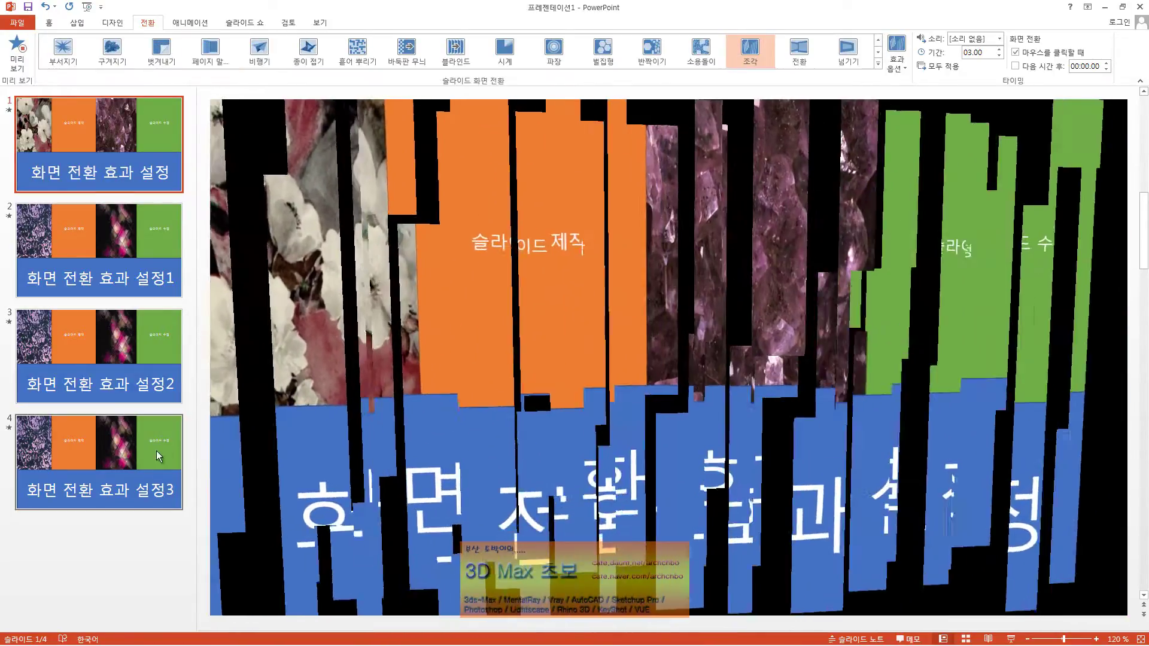
click(125, 462)
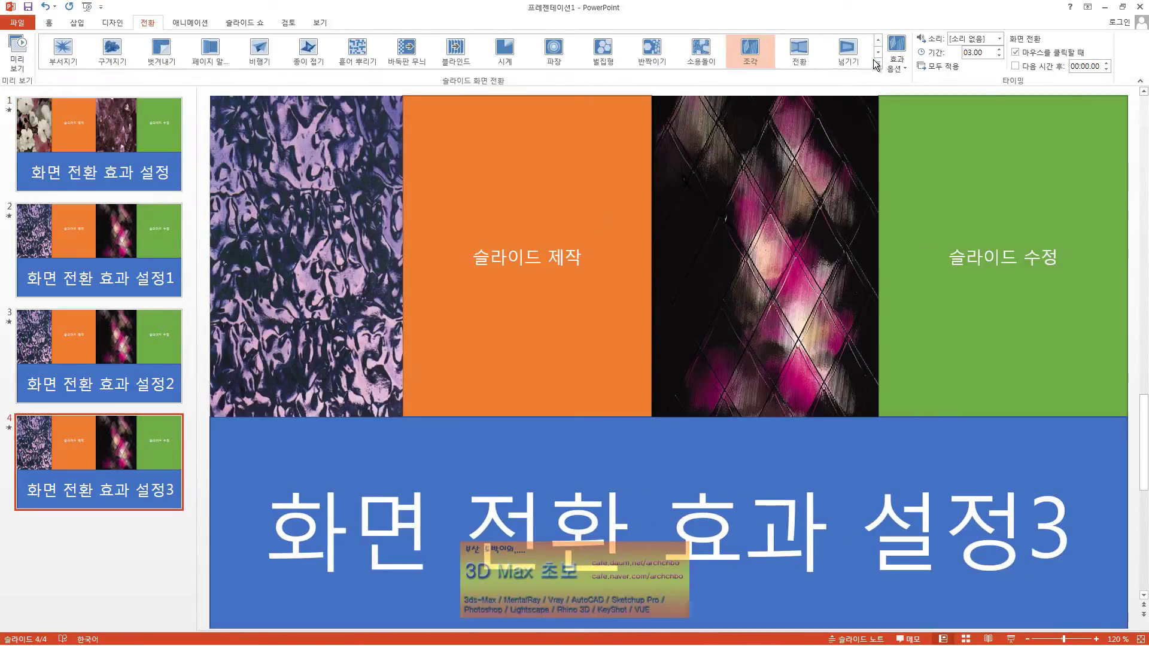
click(877, 64)
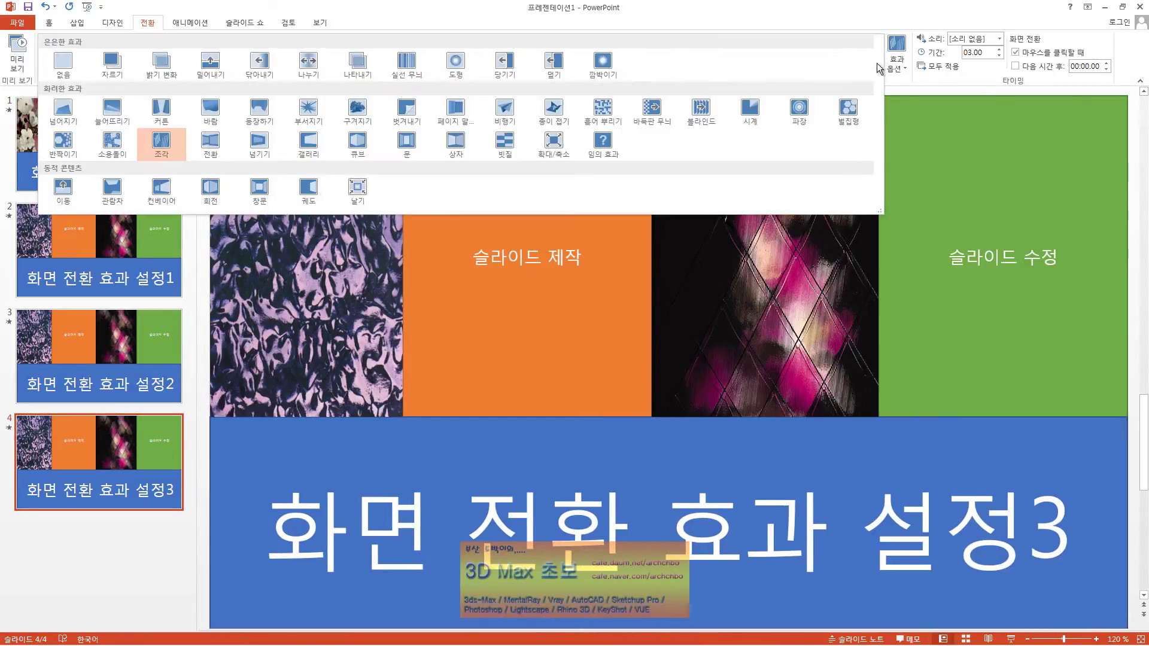
click(367, 145)
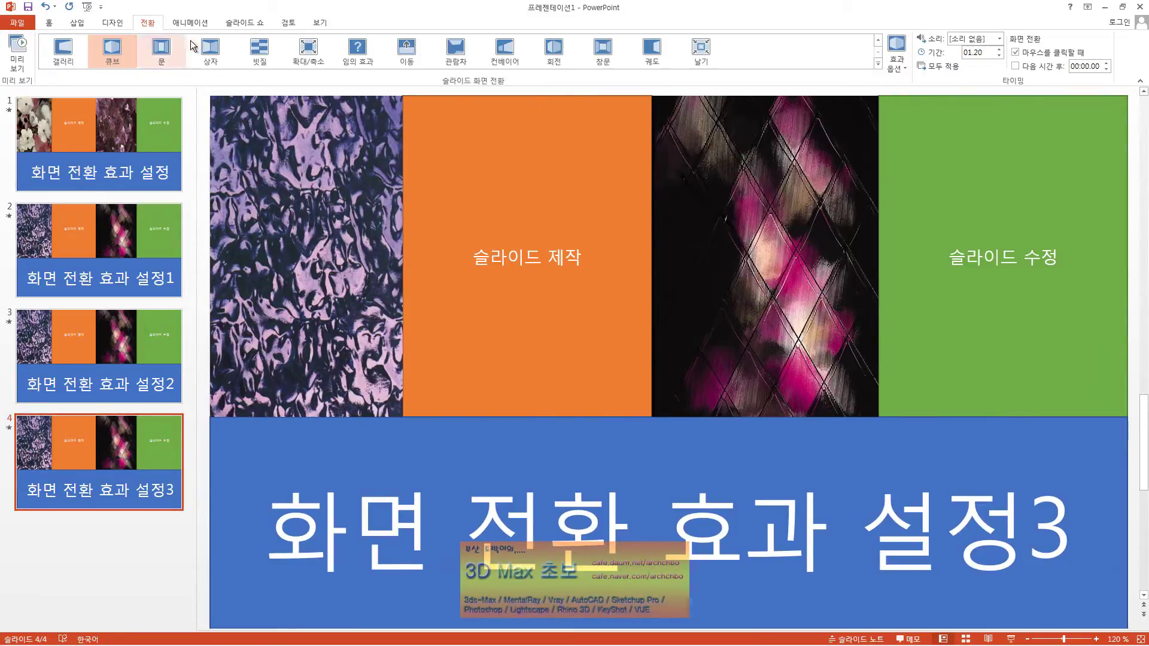
Run the show from the first slide through all four transitions and exit.
click(258, 27)
click(18, 48)
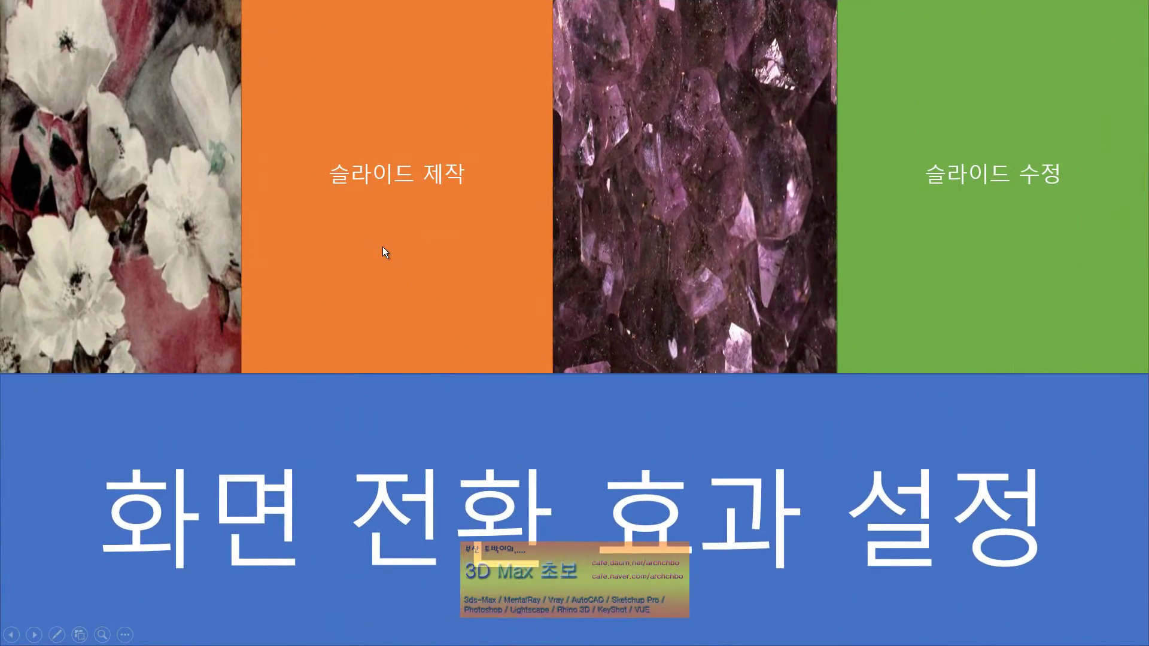
click(382, 246)
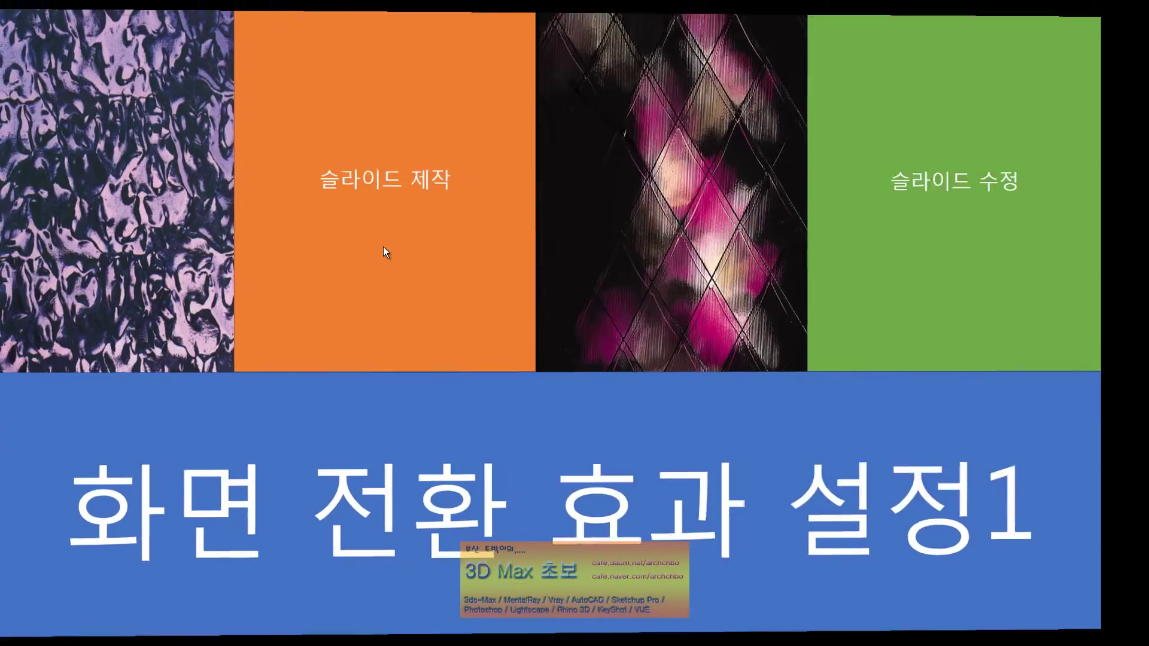
click(383, 246)
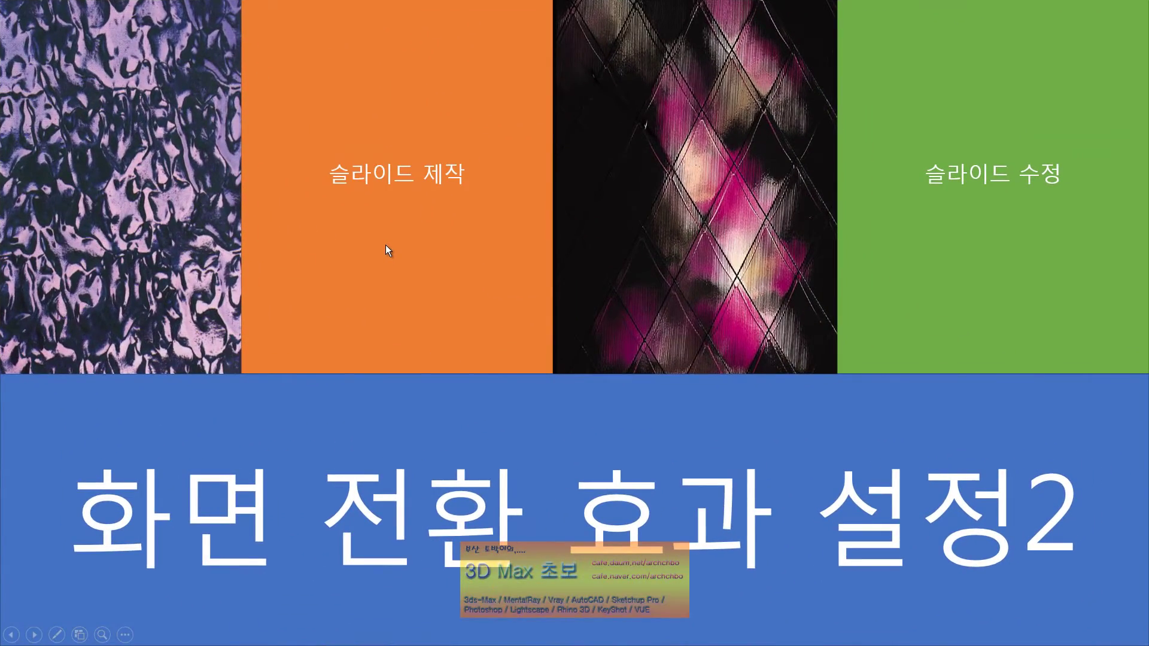
click(389, 243)
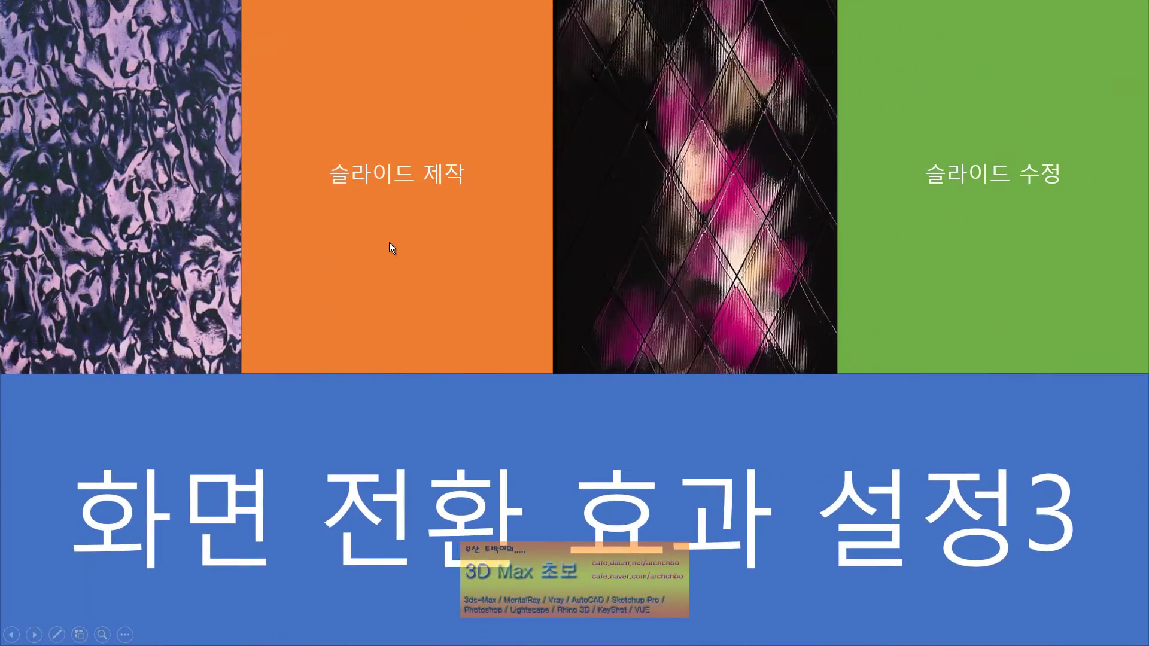
click(389, 242)
click(390, 242)
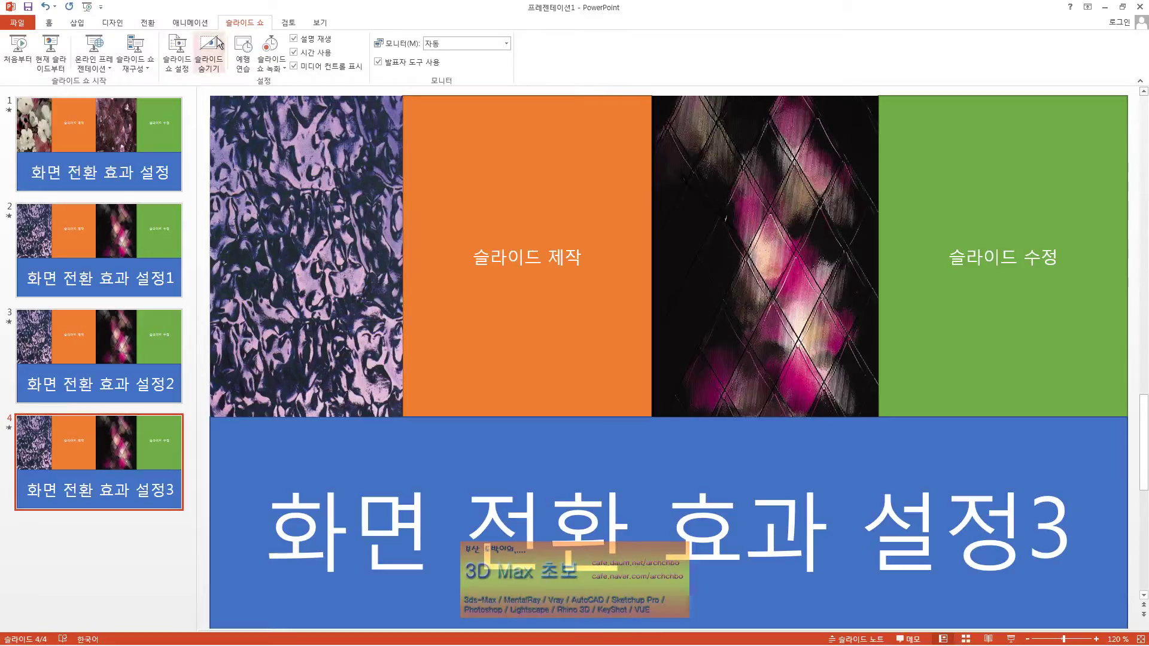
Set slide 4's 큐브 transition direction to 위에서 and its sound to 클릭.
click(159, 27)
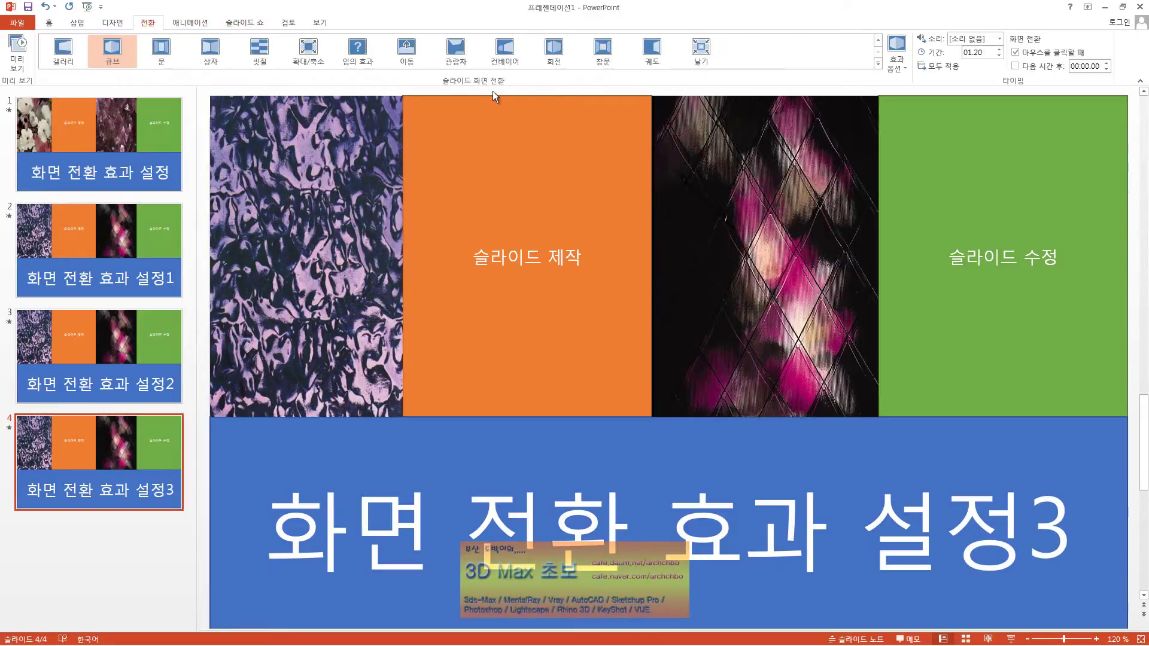
click(906, 69)
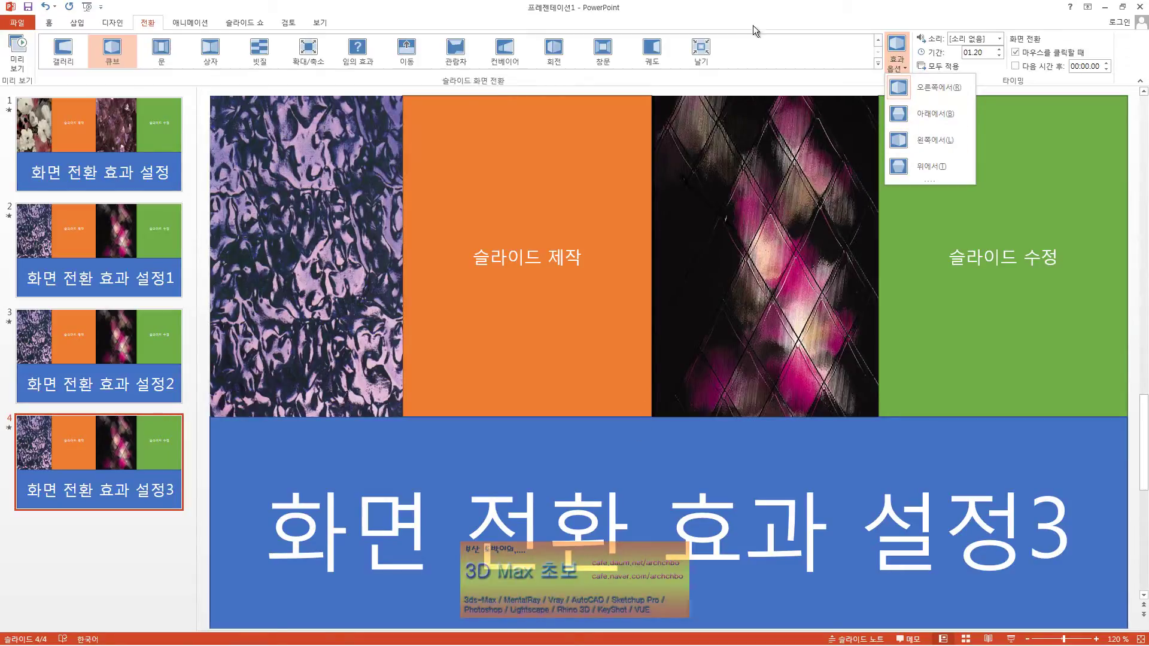
click(932, 170)
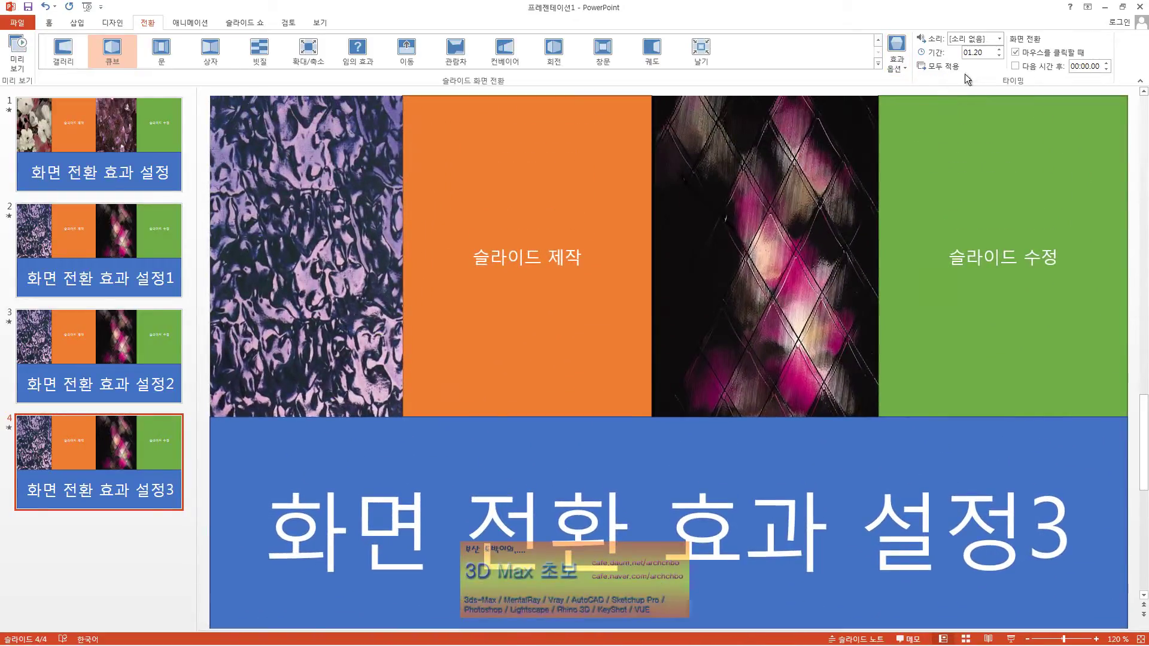
click(999, 38)
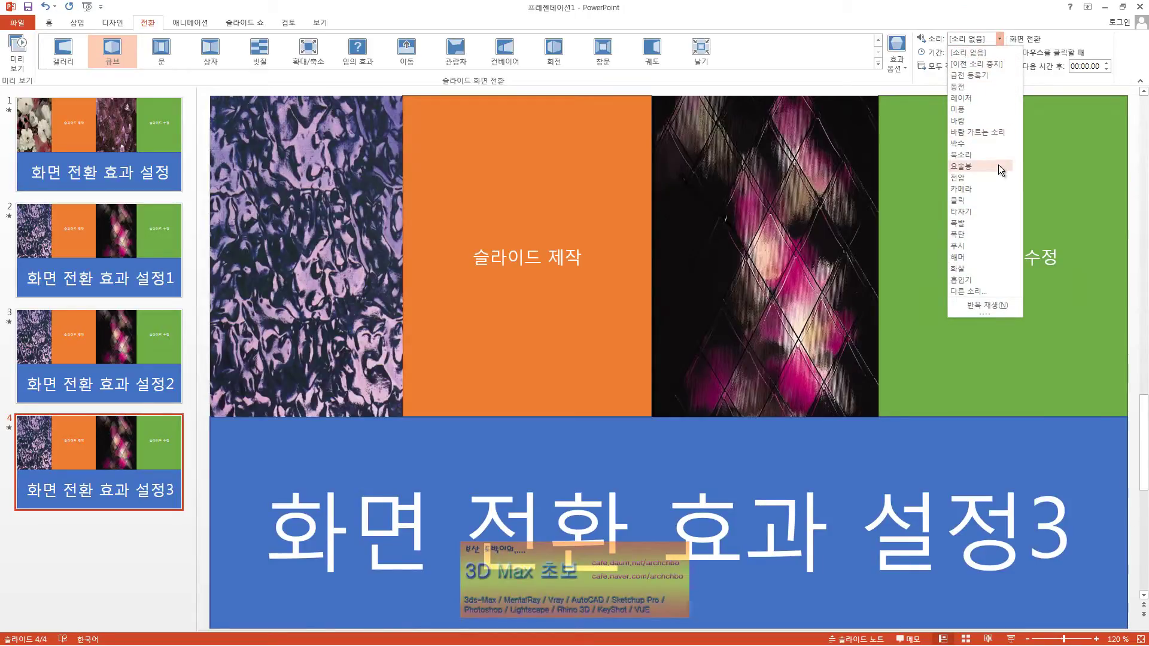
click(990, 199)
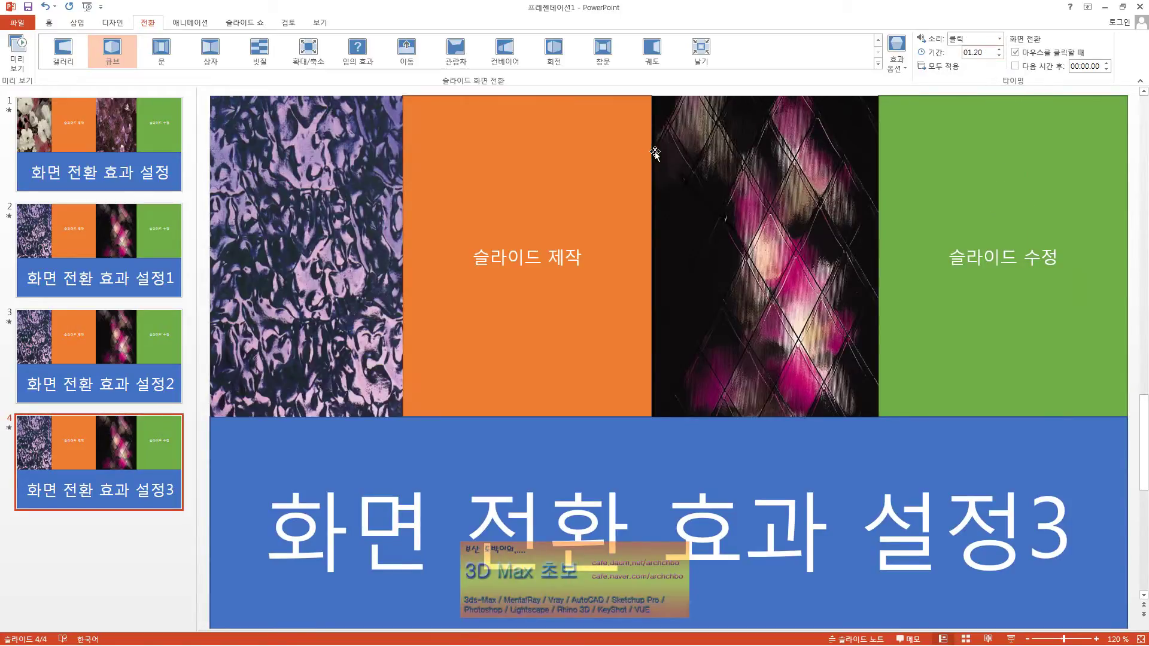
Play the show from the beginning to check the top-entering cube, then return to slide 1.
click(261, 23)
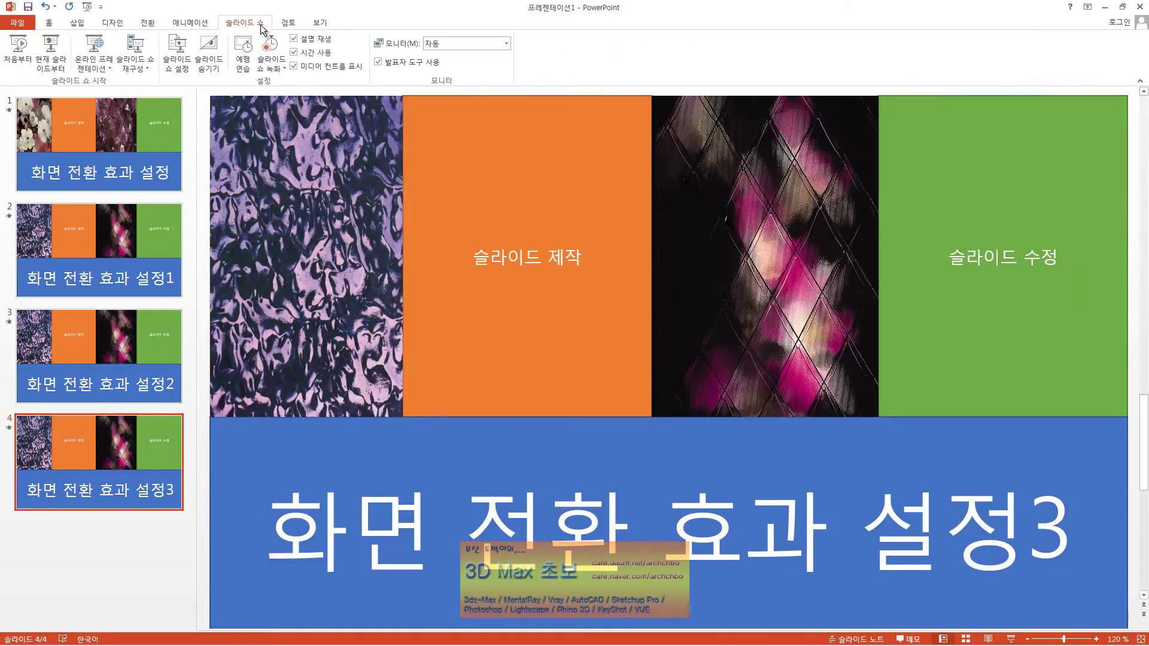
click(17, 51)
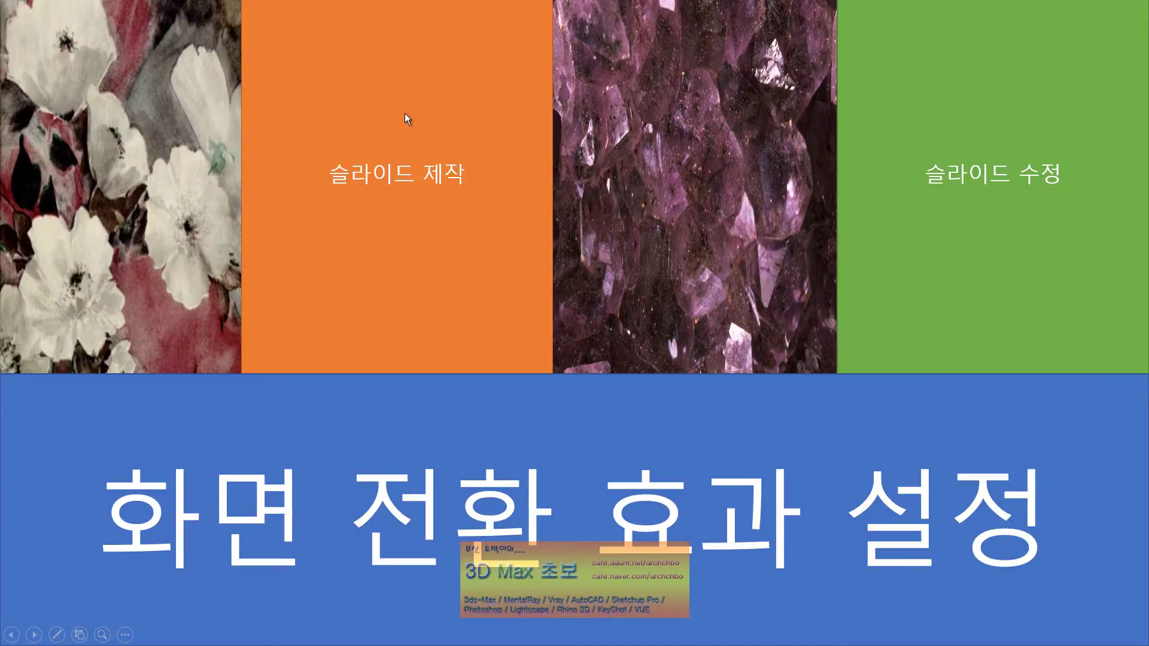
click(404, 113)
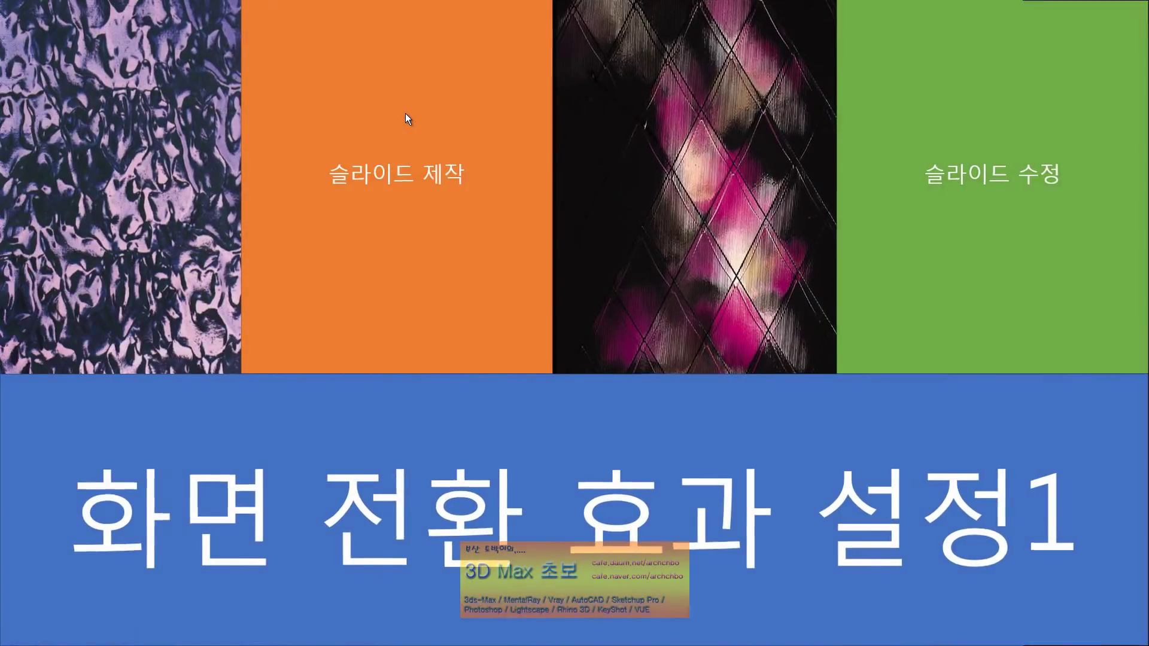
click(405, 113)
click(405, 118)
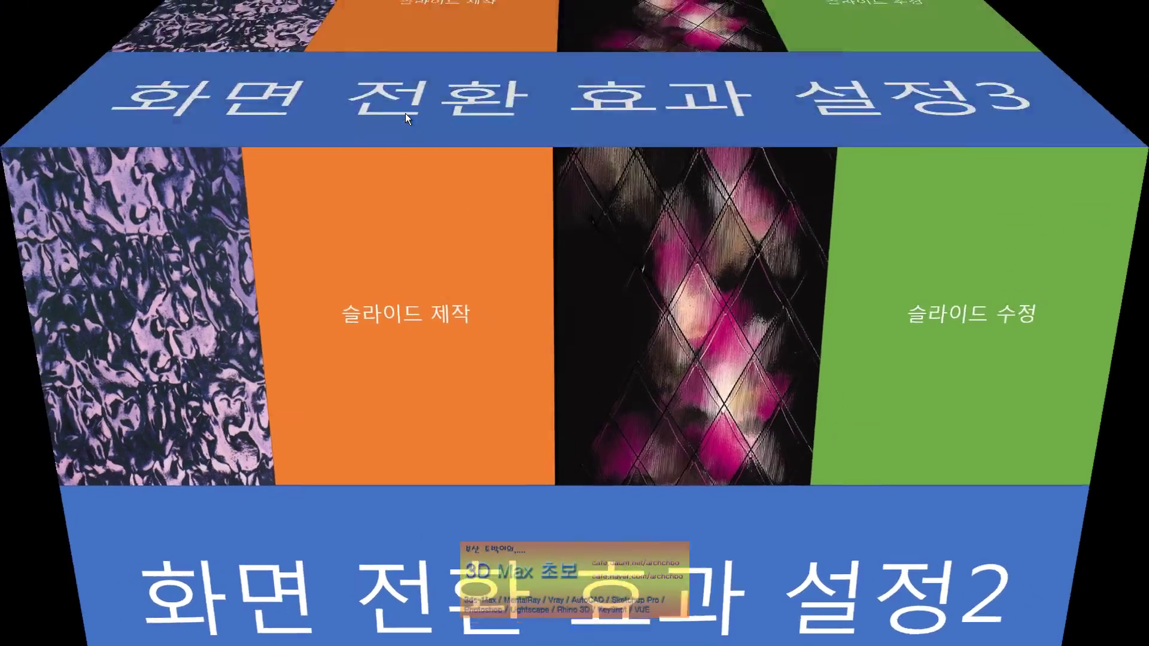
click(405, 118)
click(405, 112)
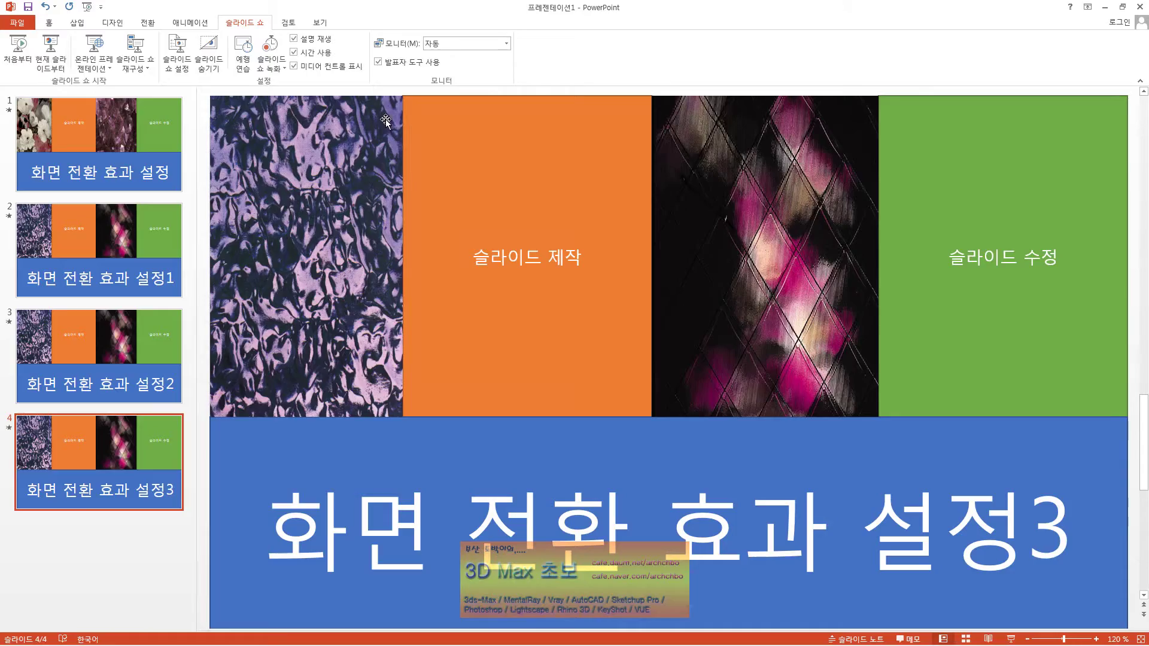
click(172, 145)
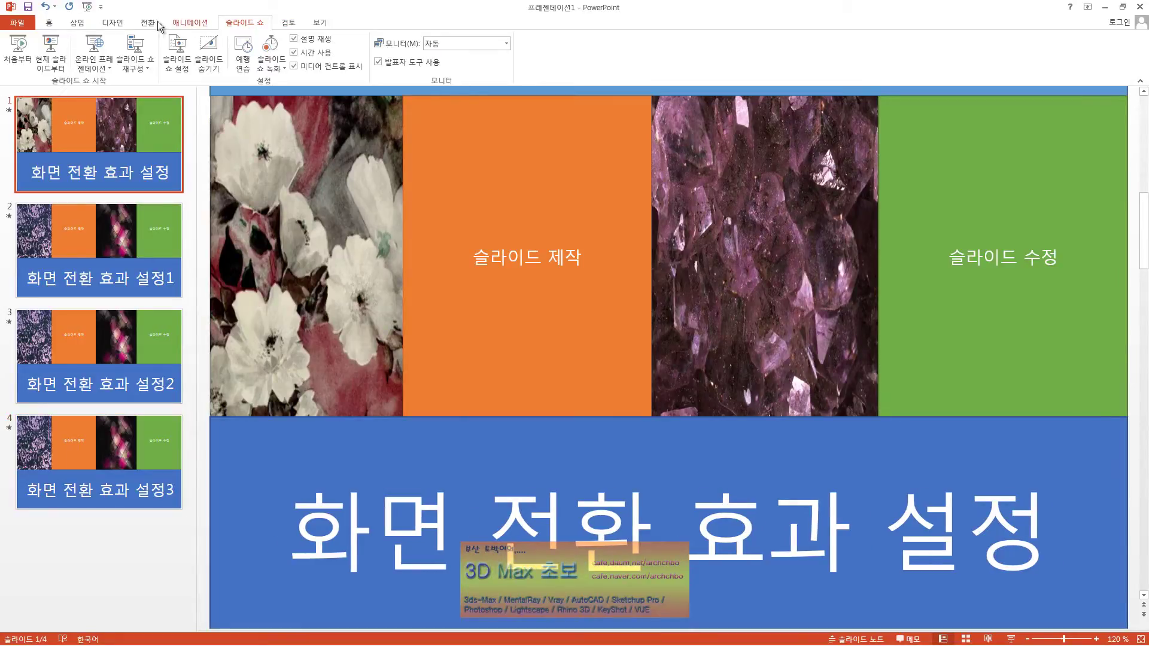
Apply the 바둑판 무늬 transition to slide 1 and change its duration from 02.50 to 01.00.
click(147, 23)
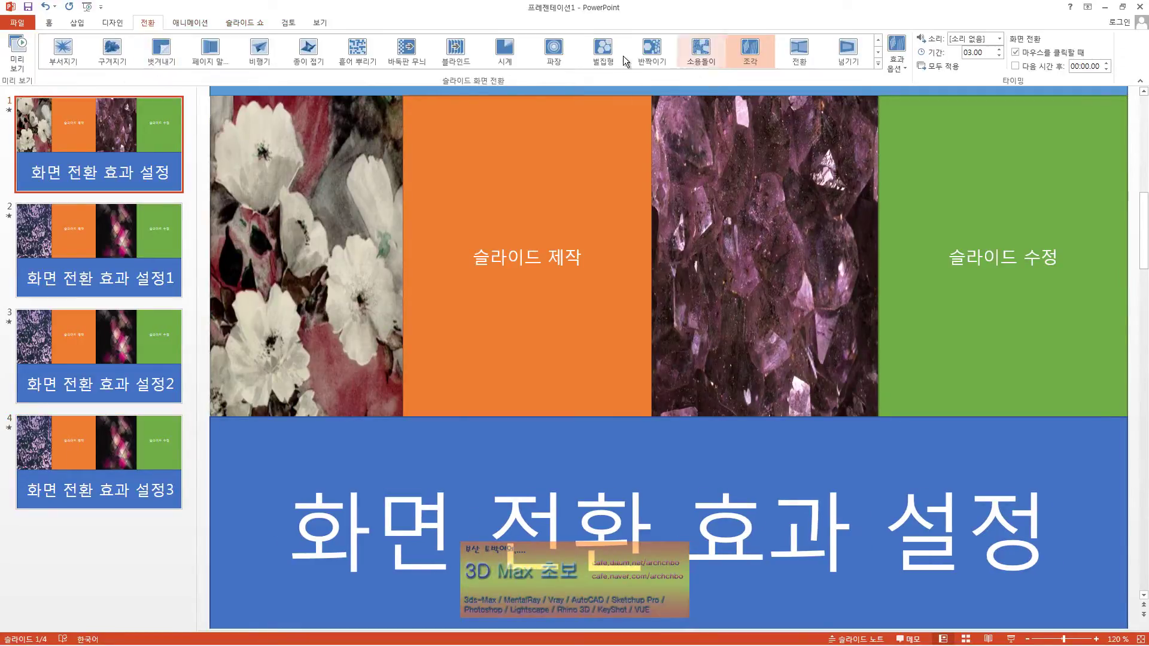
click(426, 65)
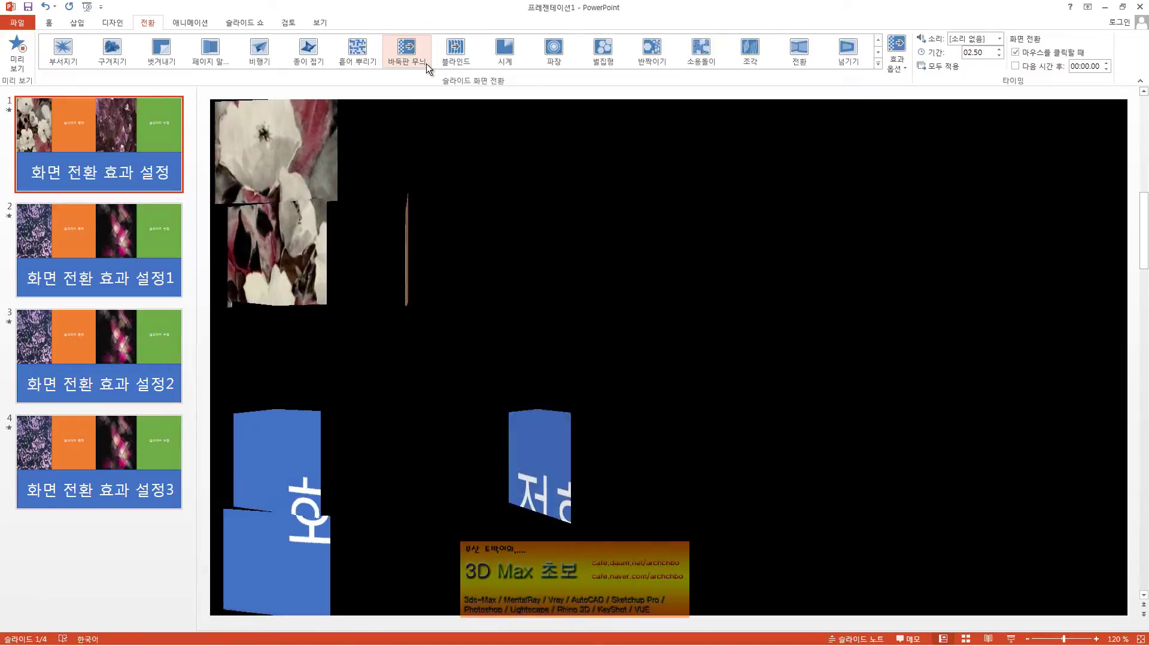
click(969, 52)
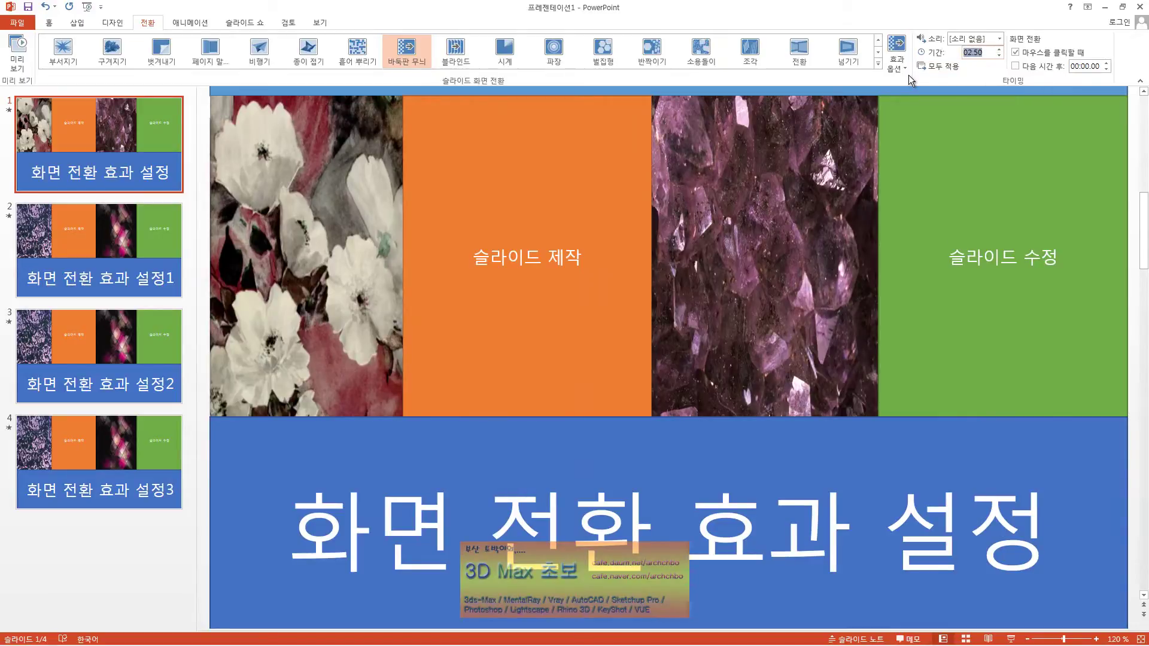
text(01)
key(Return)
click(248, 24)
click(18, 54)
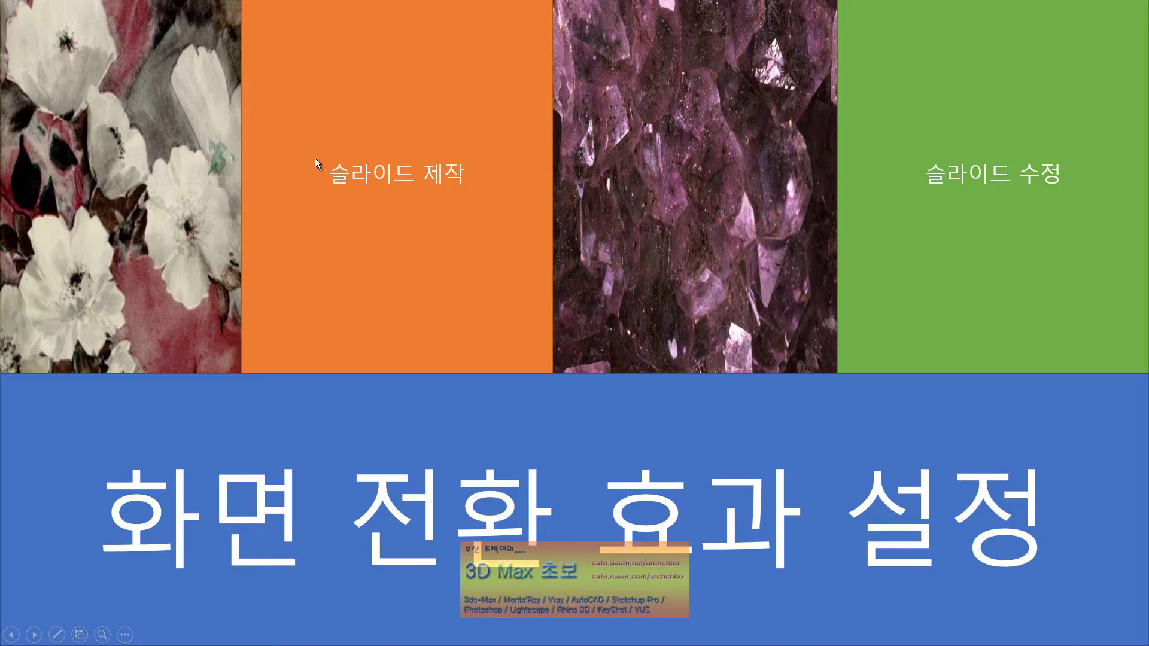
click(315, 163)
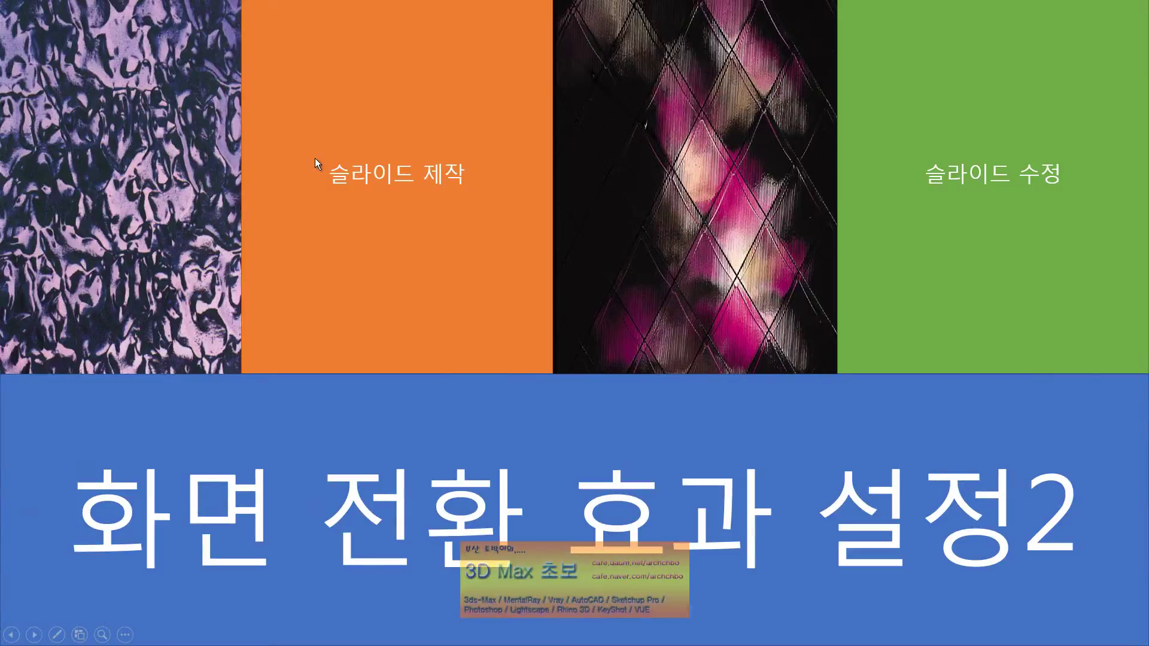
click(314, 158)
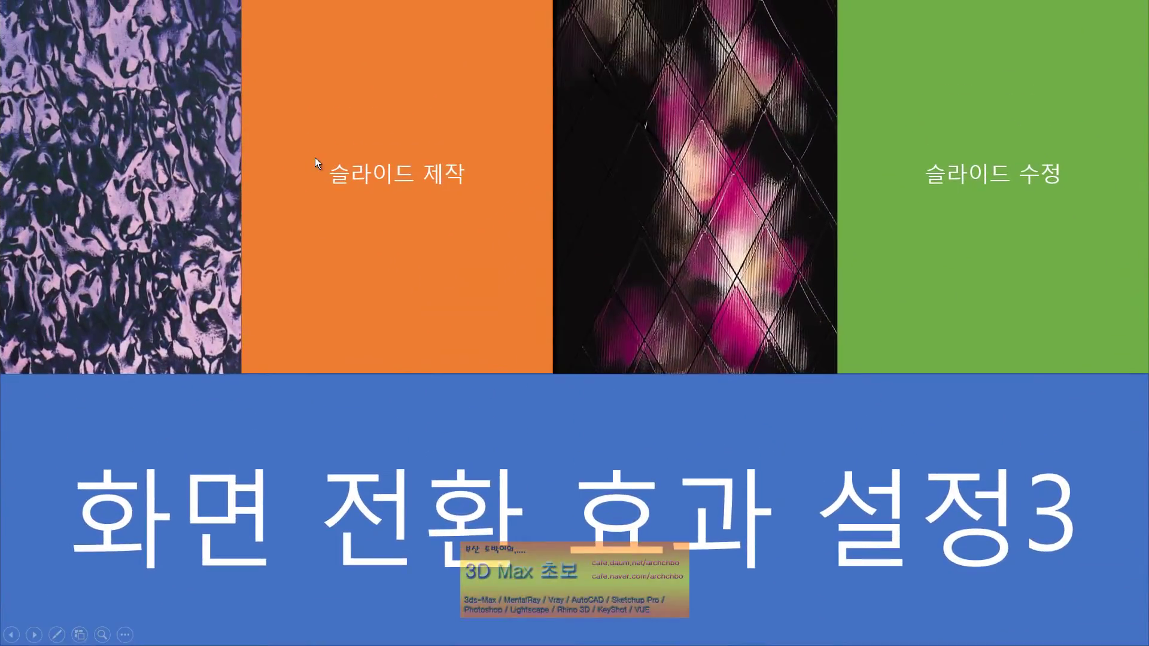
click(314, 158)
click(315, 157)
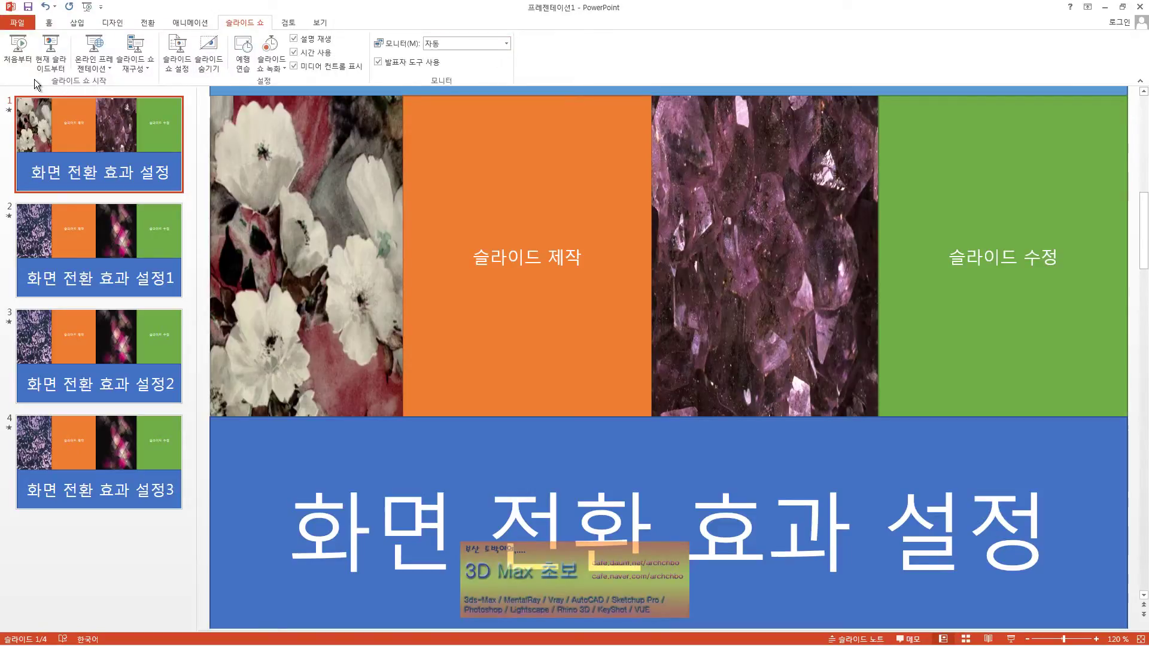
click(18, 48)
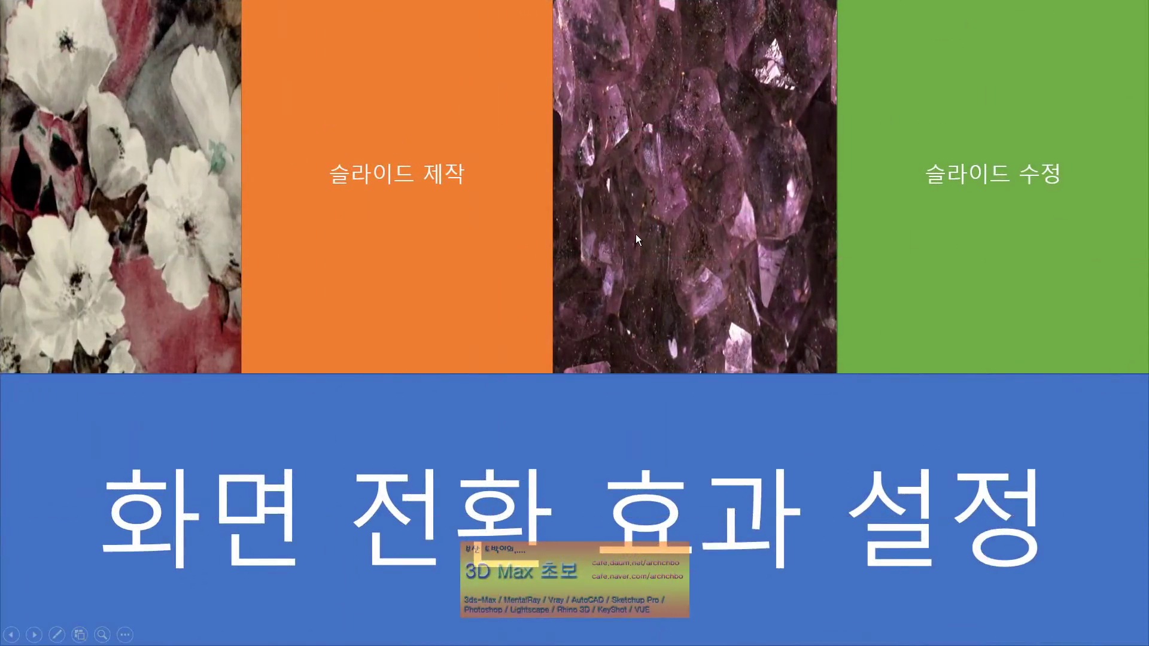
click(635, 234)
key(Escape)
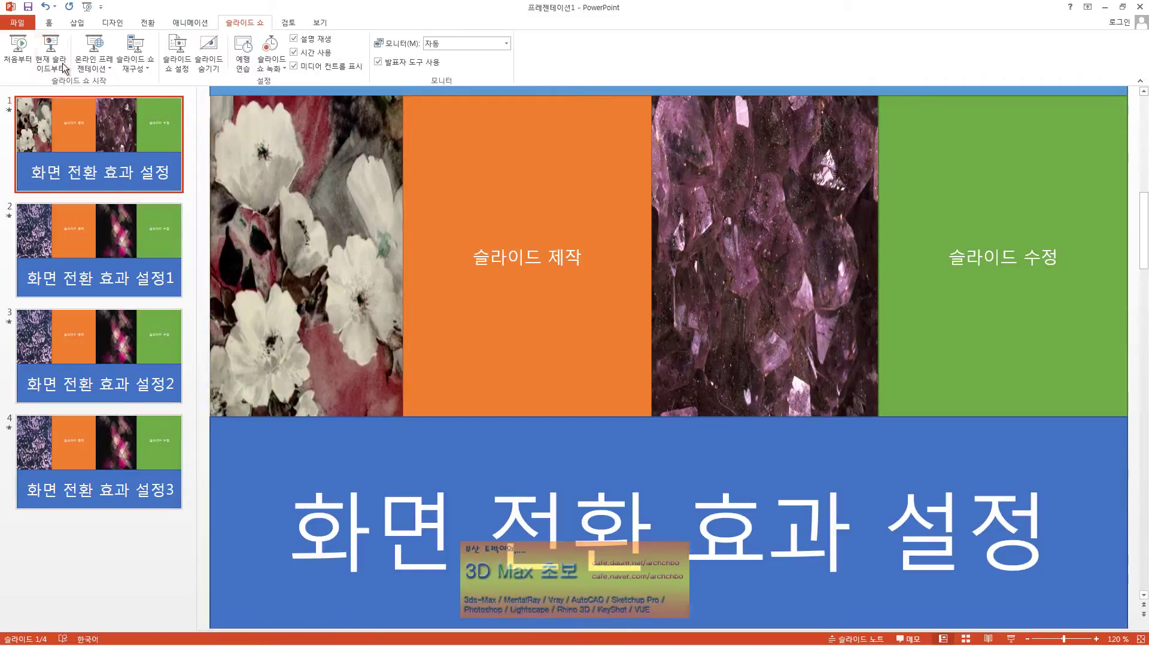
click(147, 23)
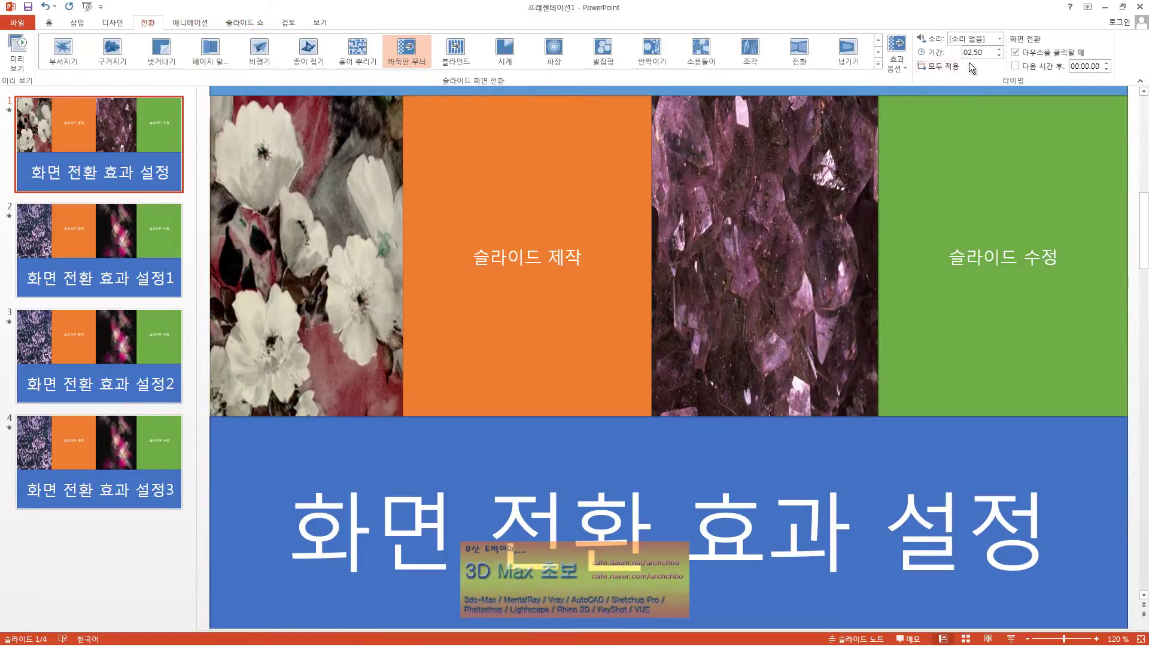
Apply the 바둑판 무늬 transition to all slides with a 01.20 duration.
click(954, 69)
text(.)
key(Down)
key(Delete)
key(Delete)
text(20)
click(99, 252)
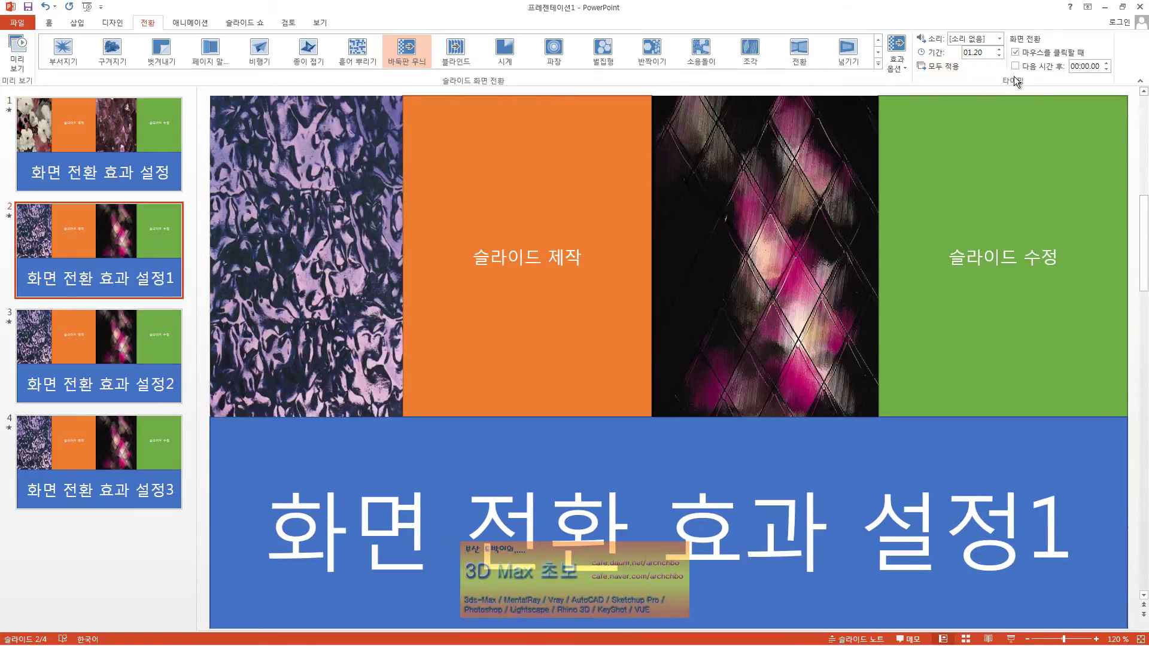
Check slides 3 and 4, then give slide 1's transition the 푸시 sound.
click(123, 358)
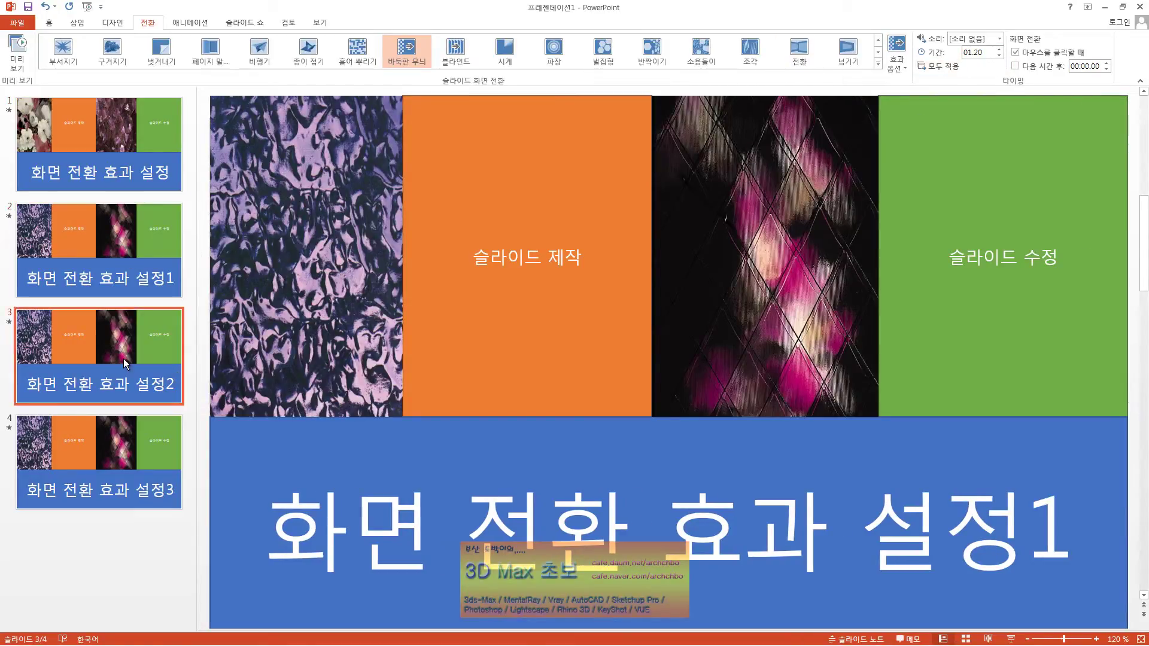
click(114, 503)
click(117, 153)
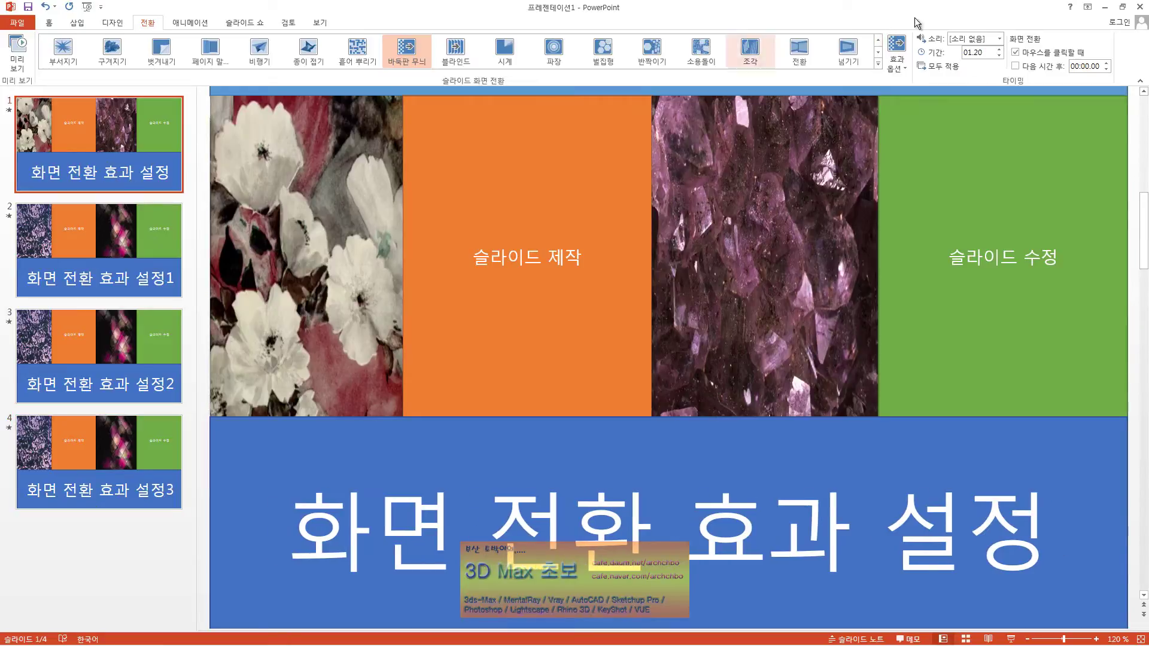
click(999, 38)
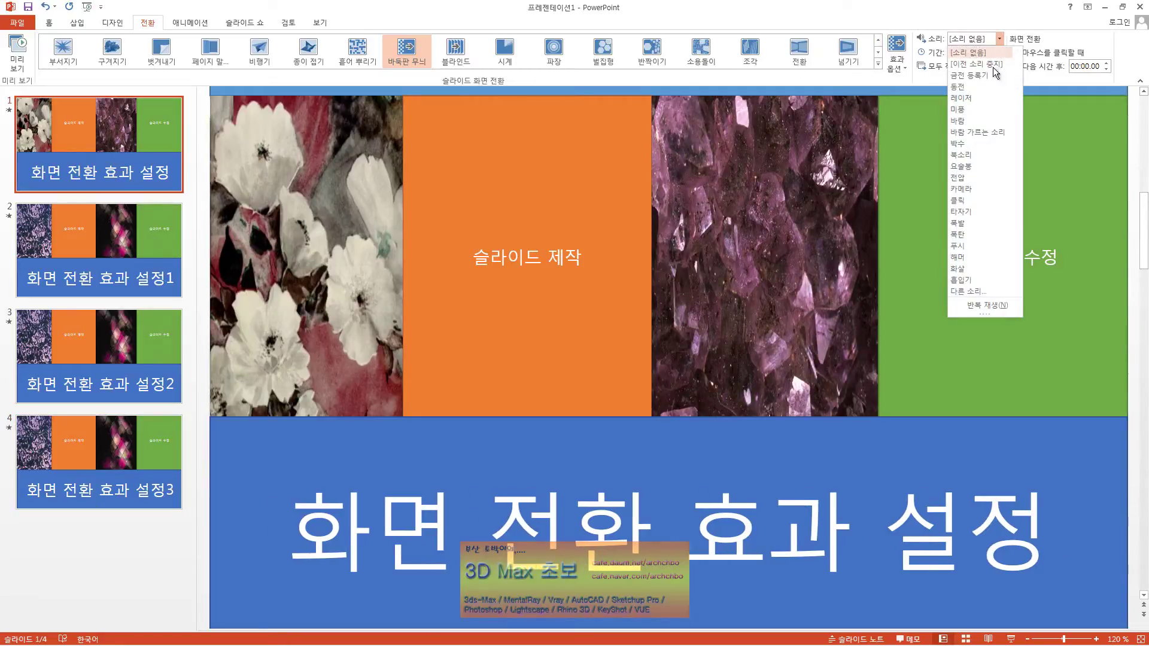
click(1000, 243)
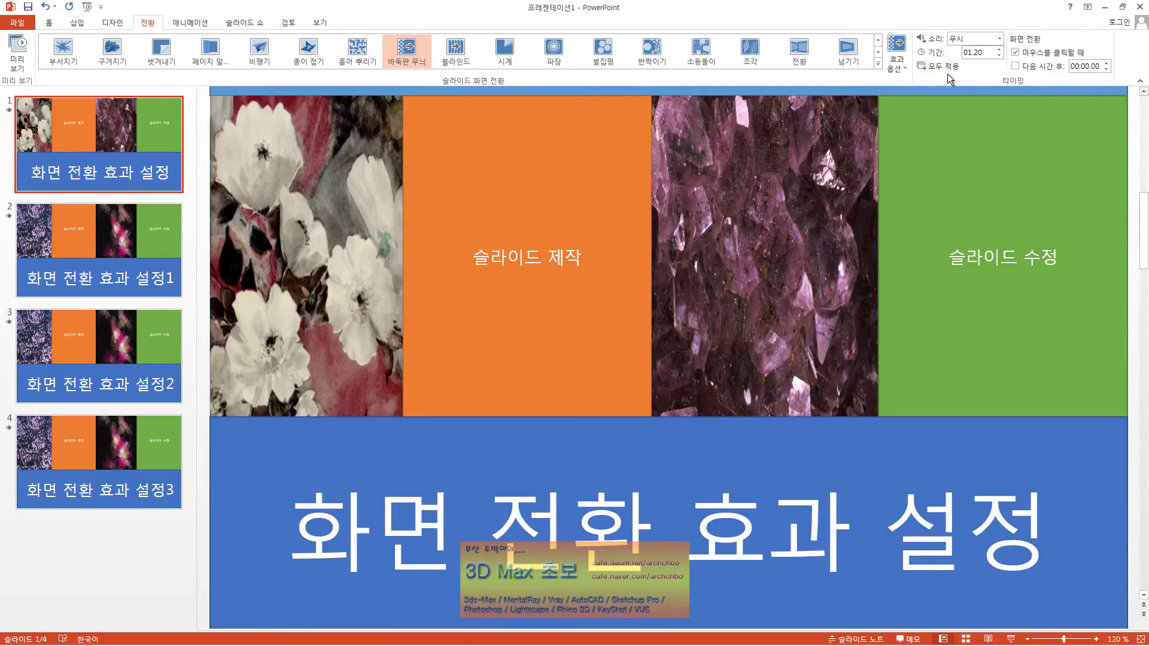
Play the slide show from slide 1 past the end screen, then reopen slide 2 for editing.
click(259, 24)
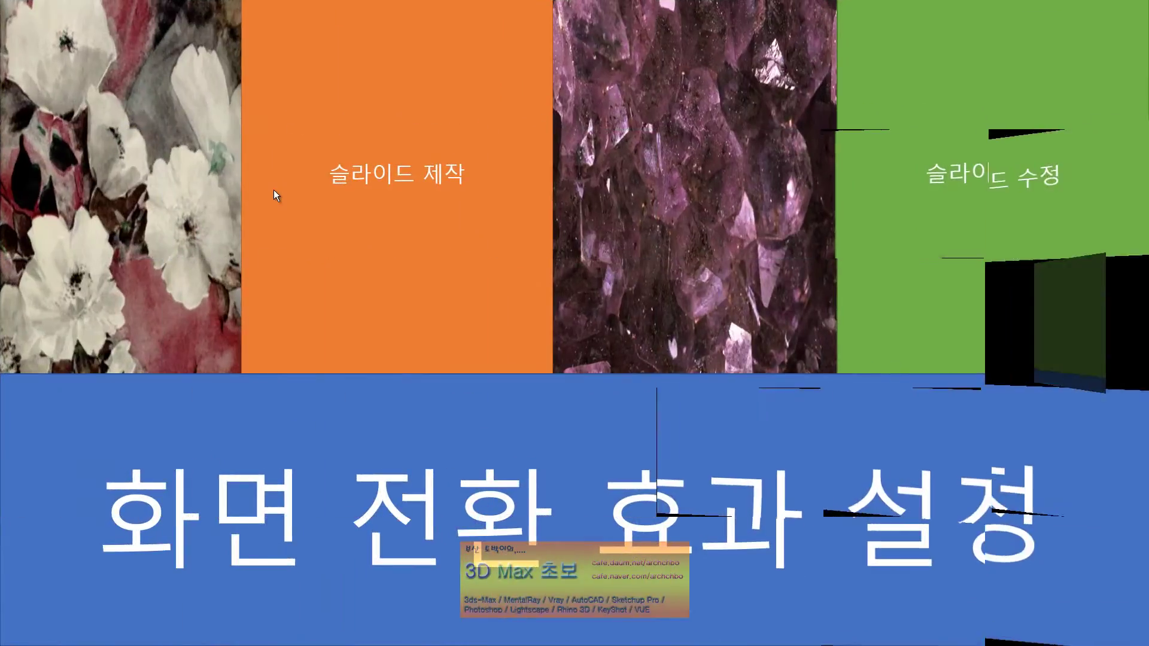
click(287, 190)
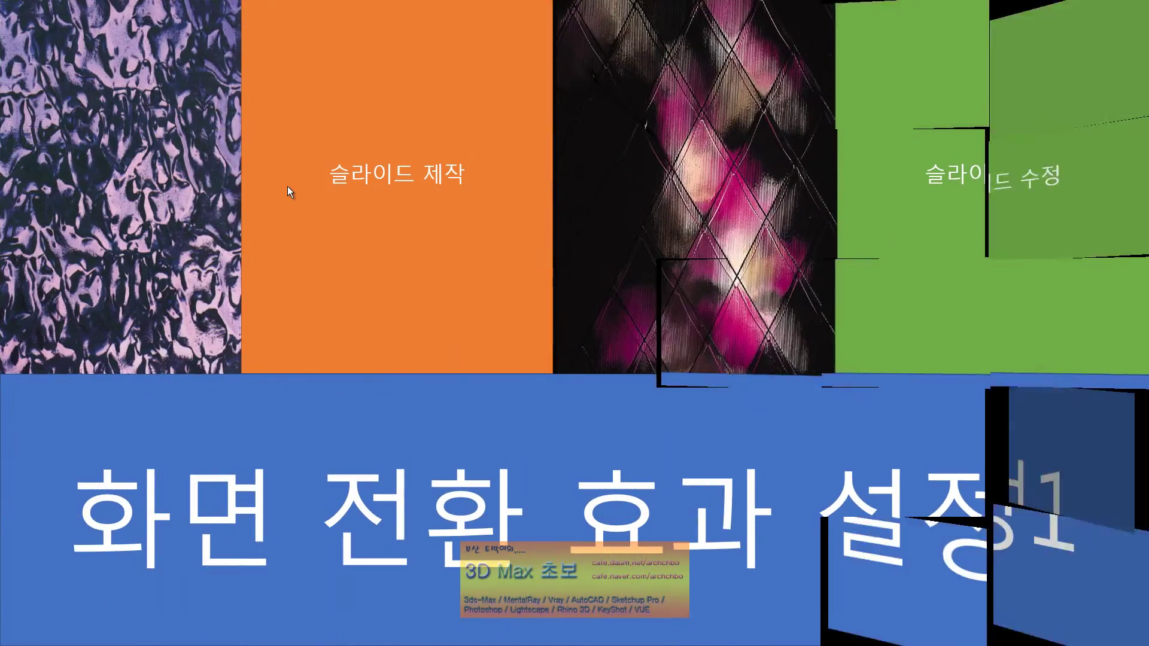
click(288, 186)
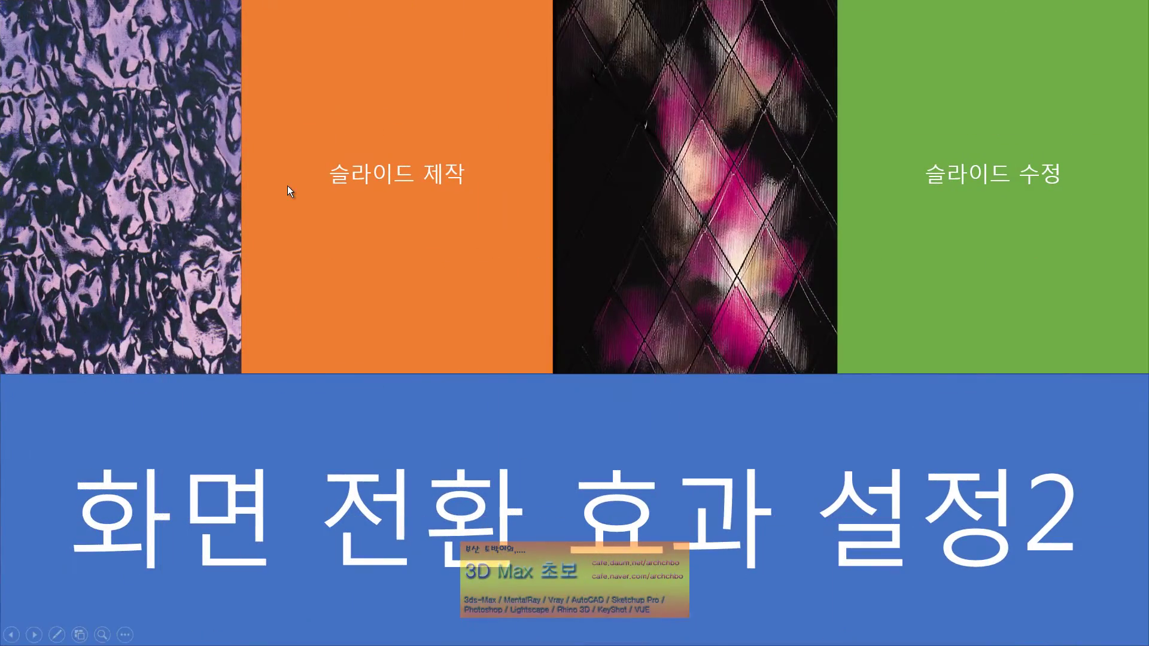
click(288, 187)
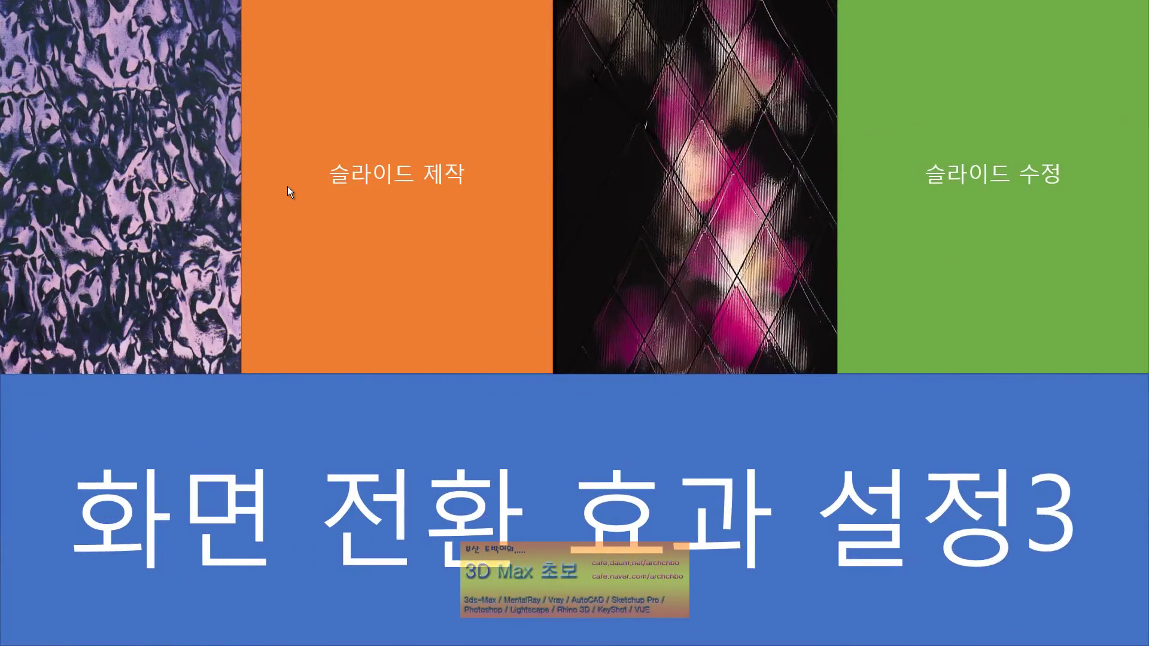
click(287, 190)
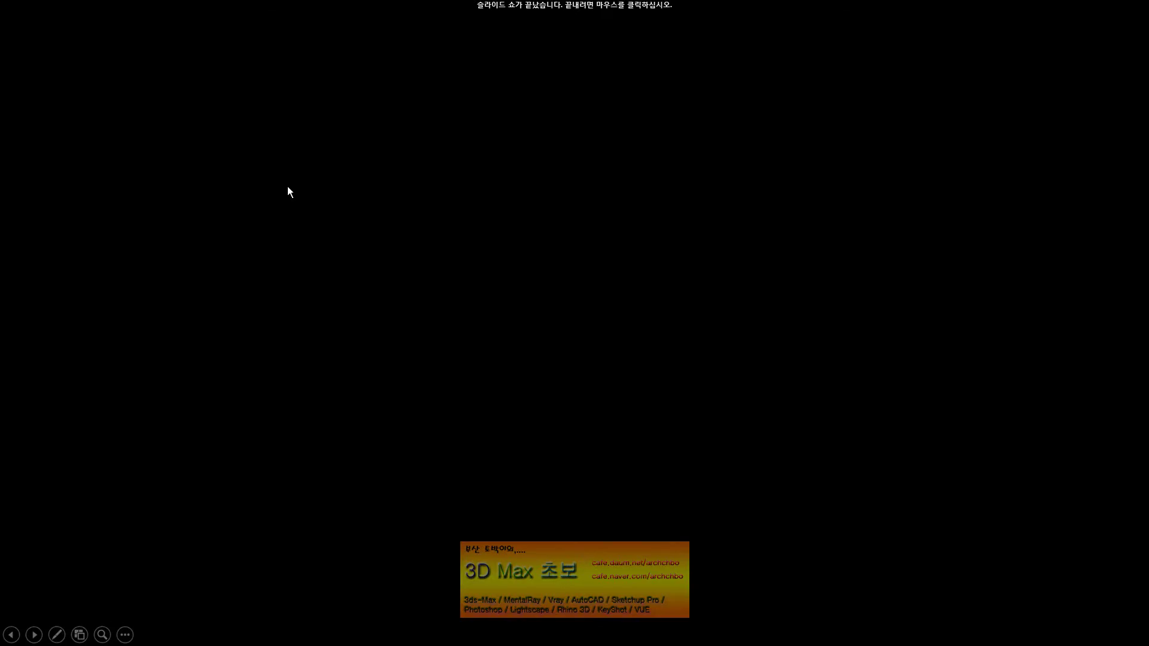
click(287, 189)
click(145, 235)
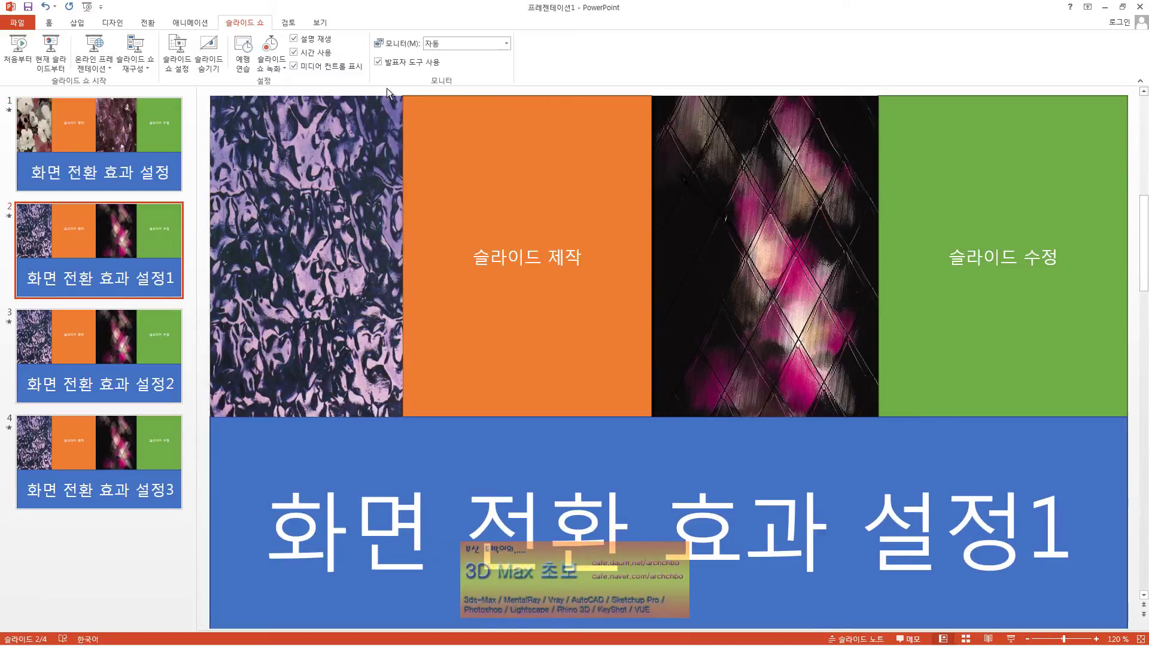
Apply the 파장 transition to slide 2 and the 넘기기 transition to slide 3.
click(147, 23)
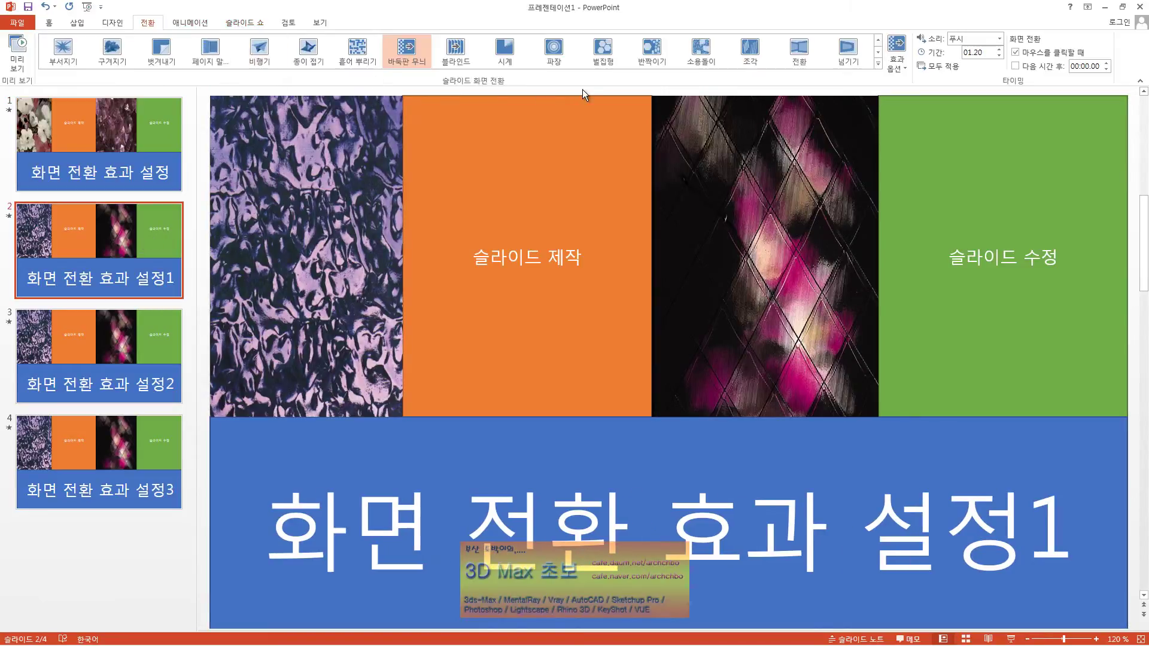
click(568, 59)
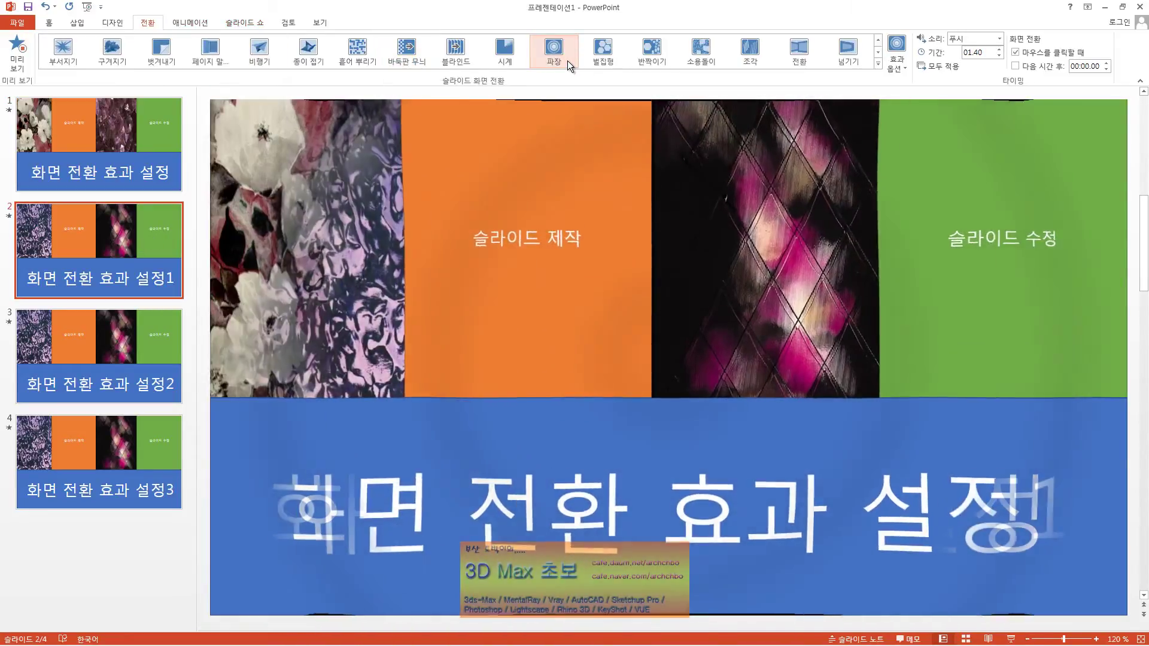
click(138, 327)
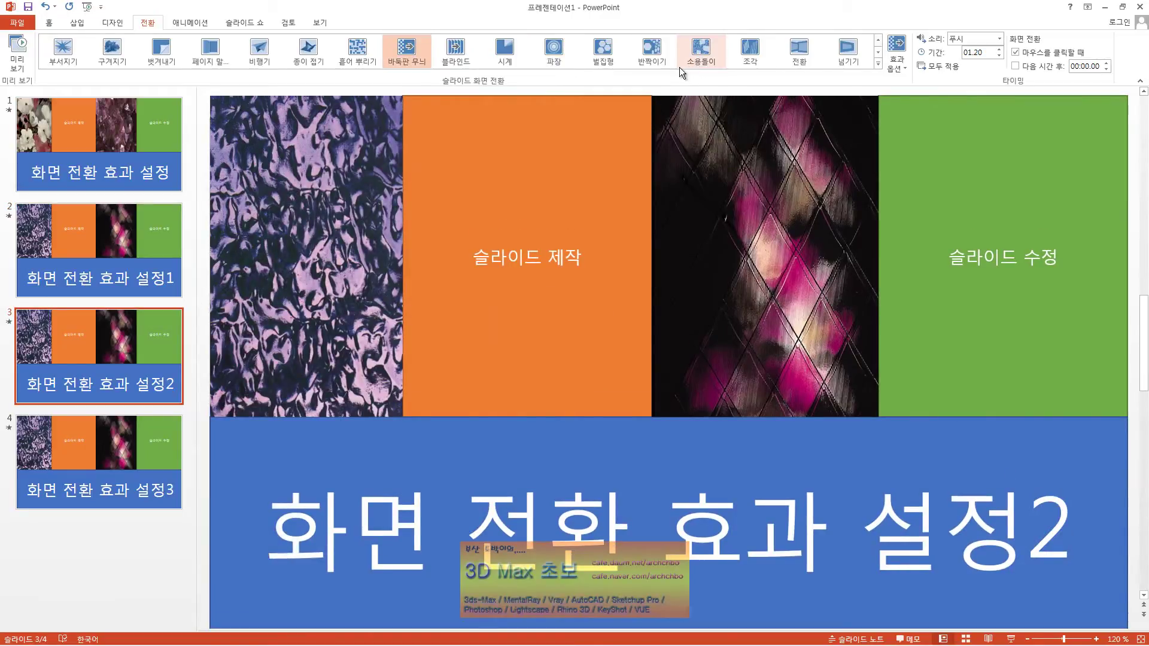
click(860, 59)
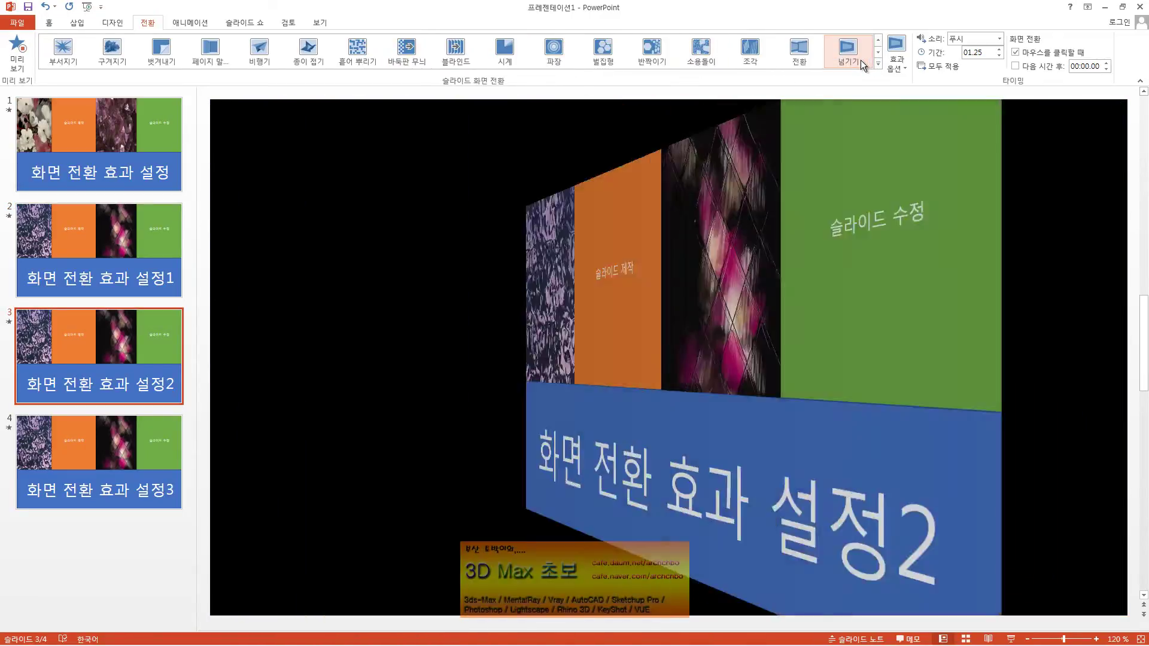
Give slide 4 the 창문 transition with sound set to [소리 없음], then select slide 1.
scroll(369, 344, down, 1)
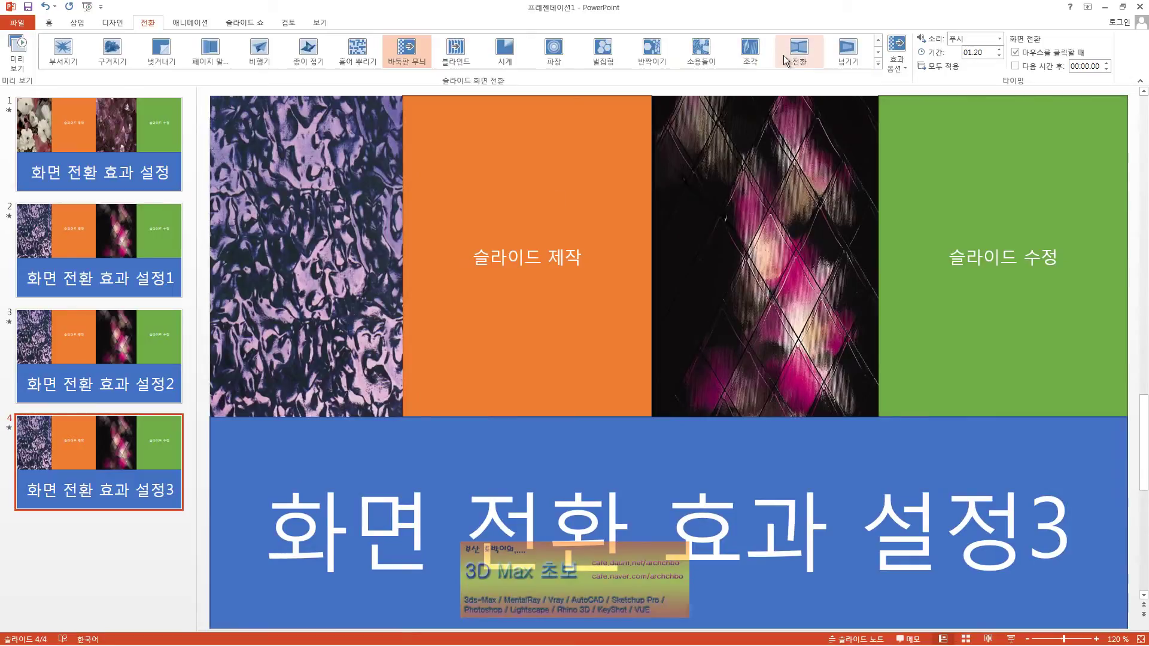
click(877, 64)
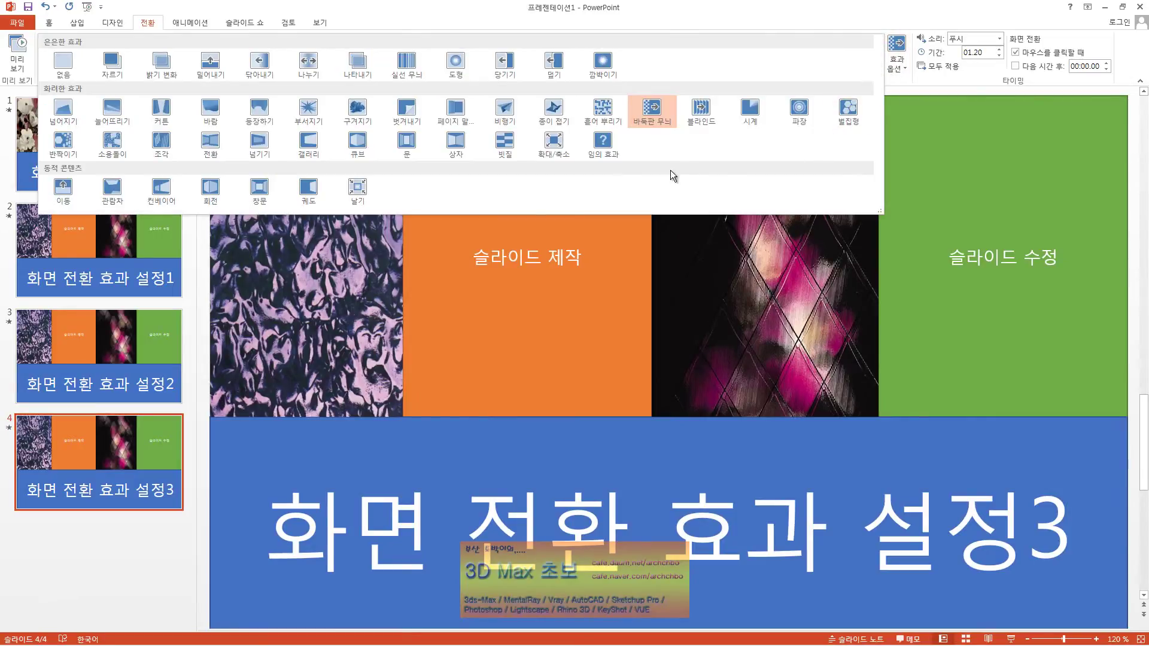
click(260, 188)
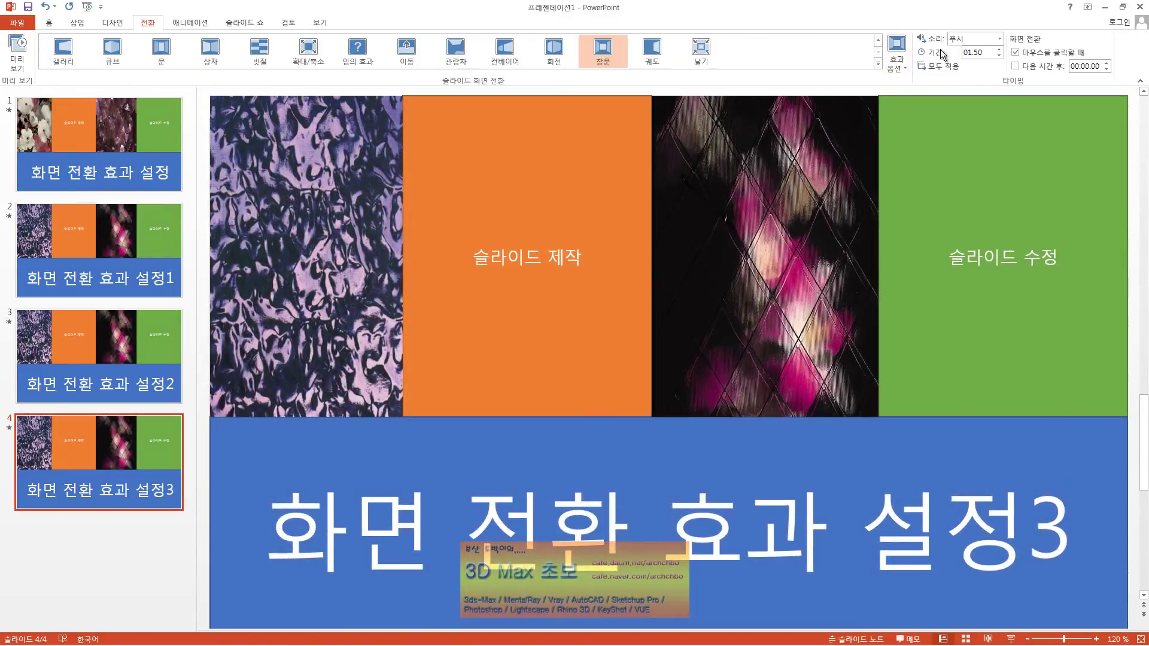
click(998, 38)
click(986, 52)
click(99, 143)
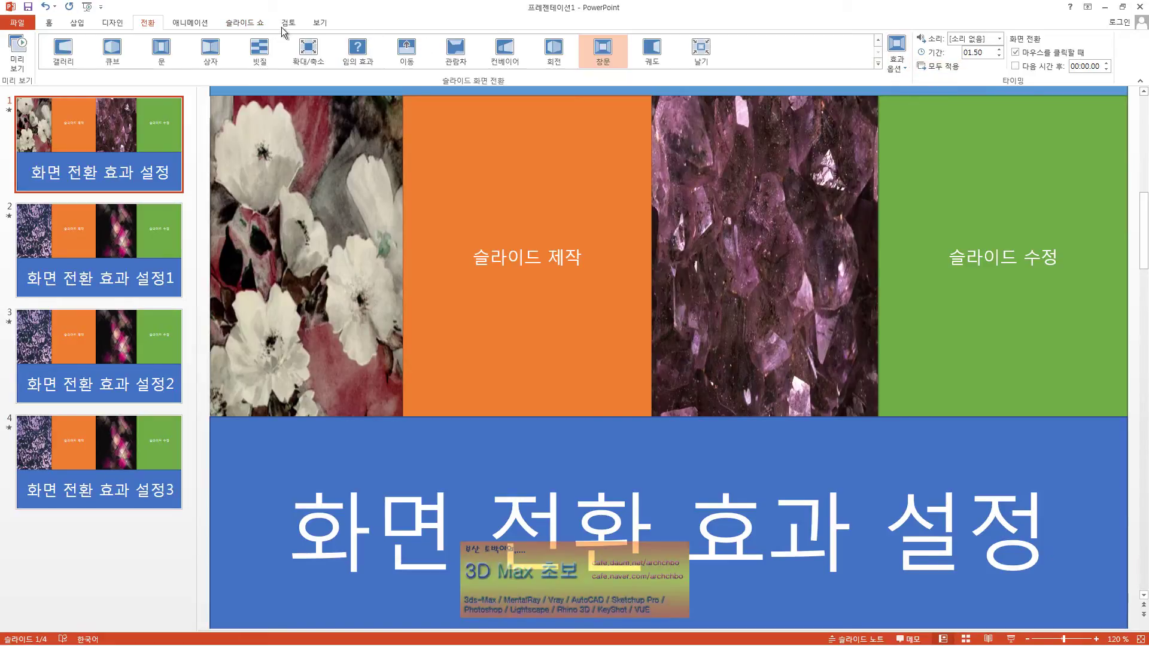
Preview the 창문 transitions by playing all four slides from the beginning through the end screen.
click(239, 22)
click(22, 63)
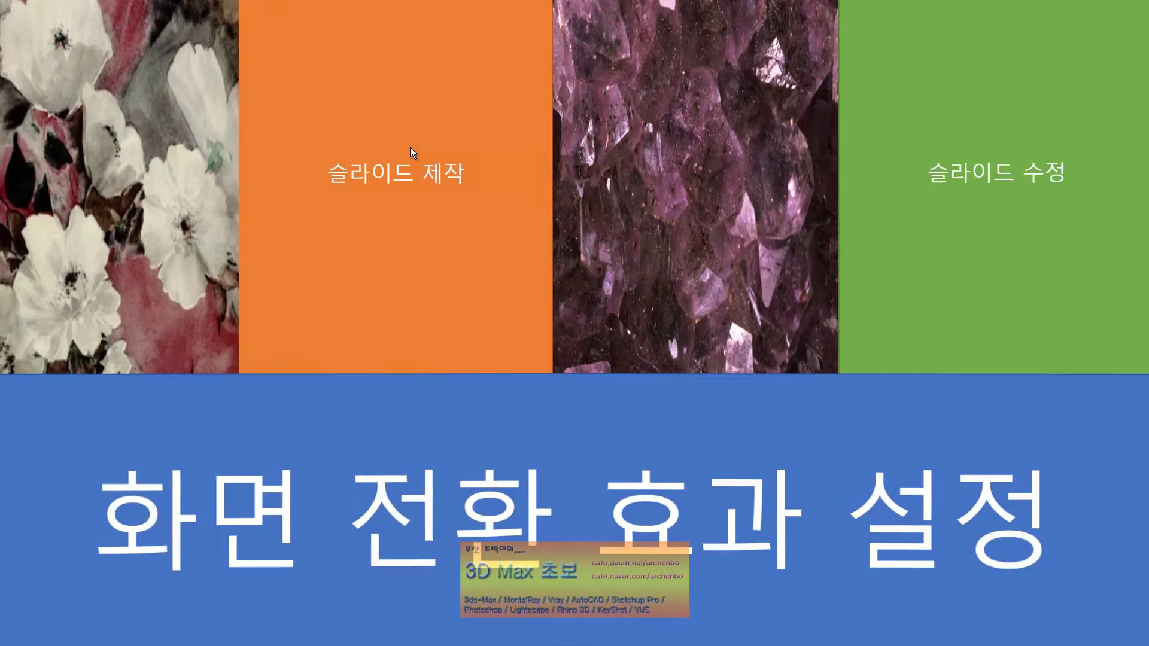
click(410, 147)
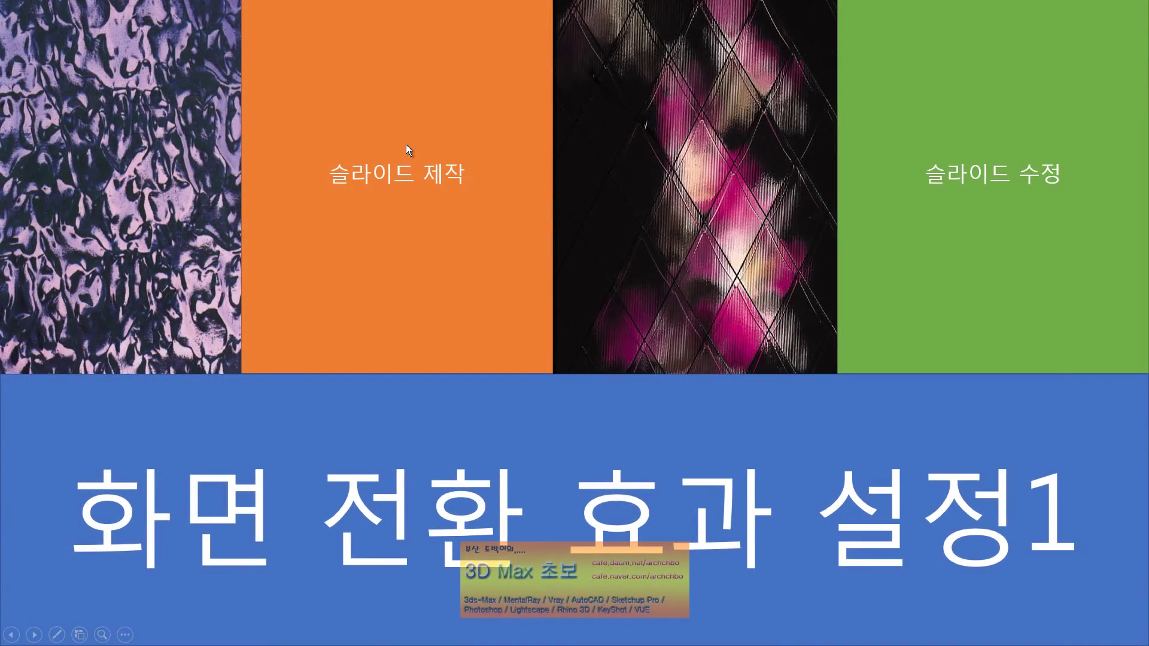
click(406, 145)
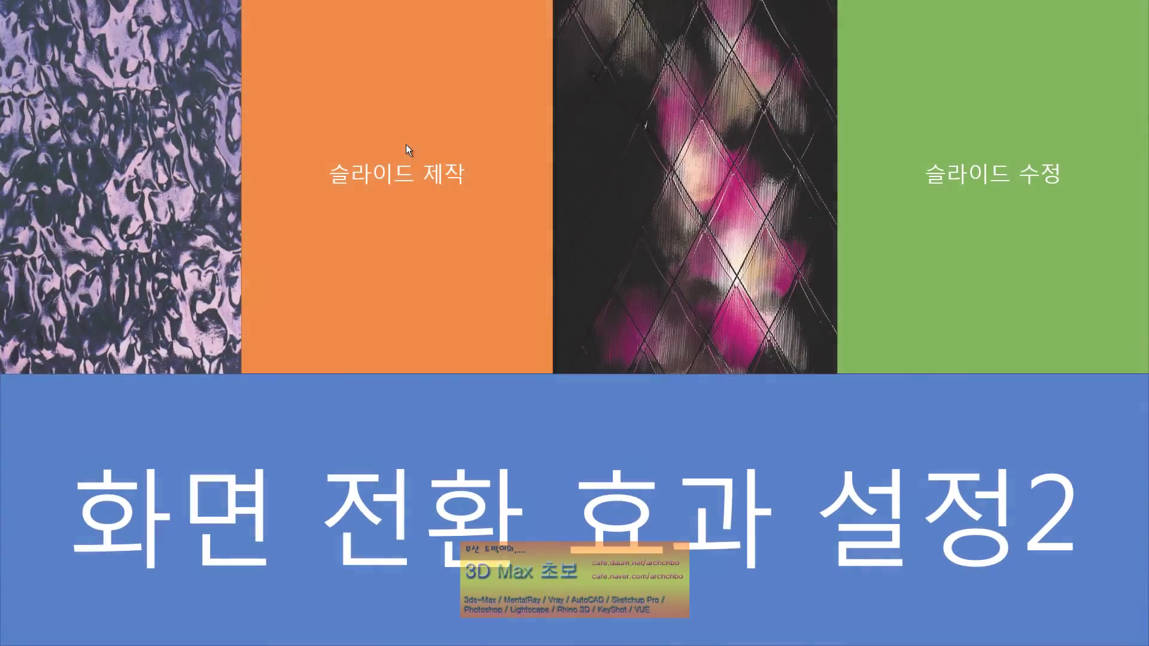
click(406, 144)
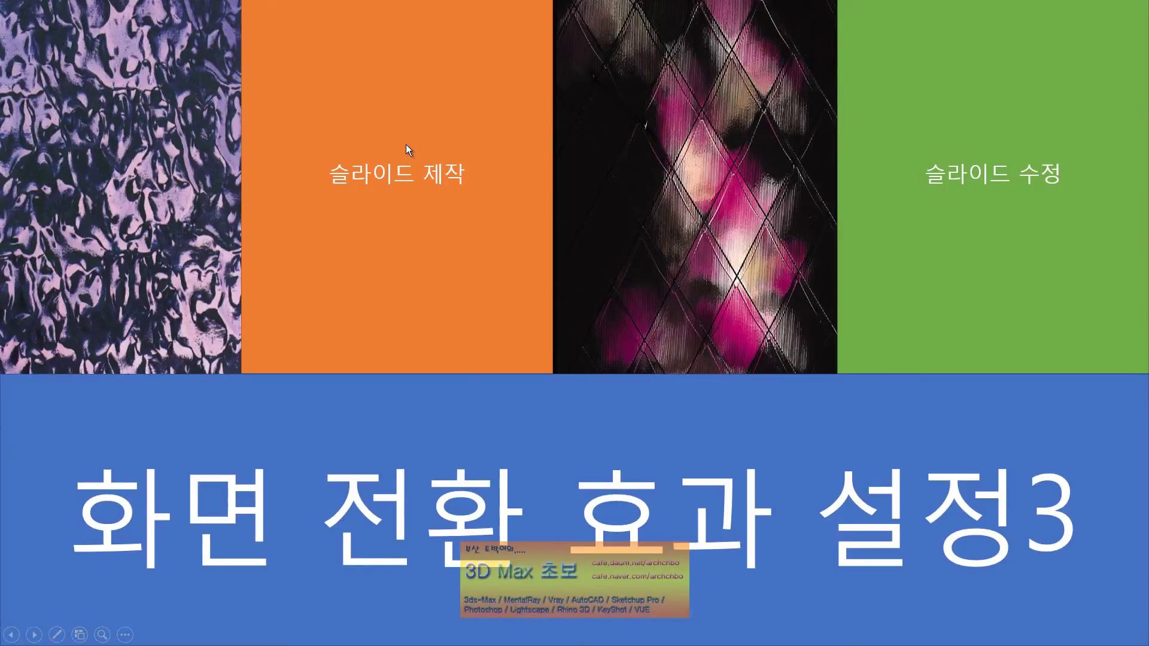
click(406, 144)
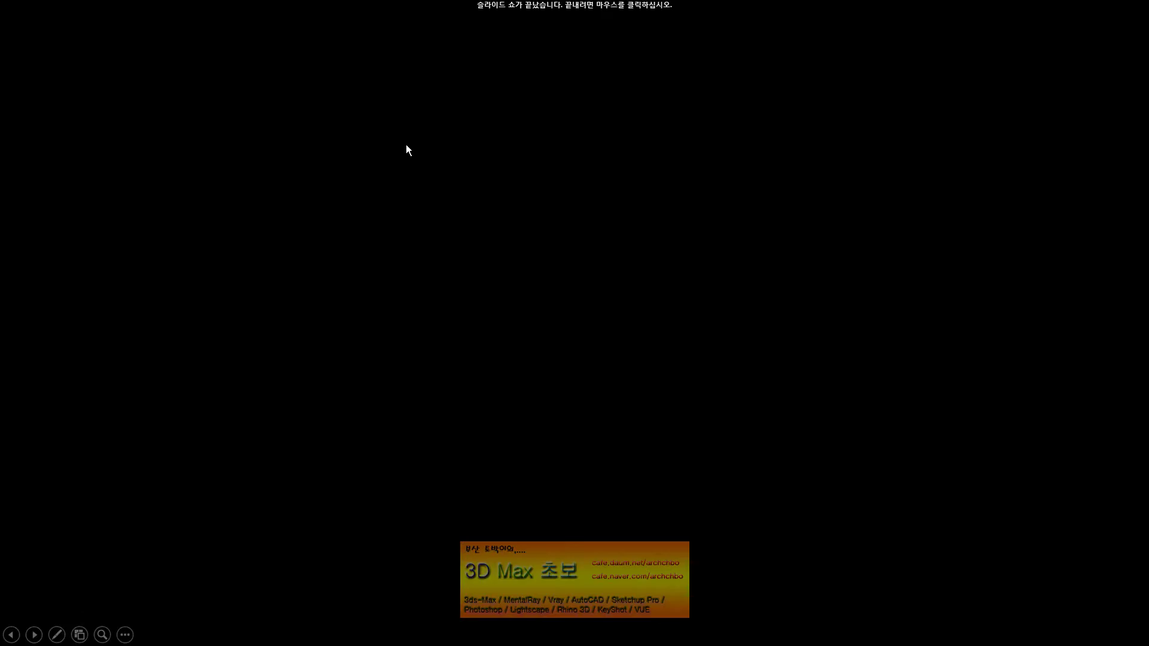
click(405, 145)
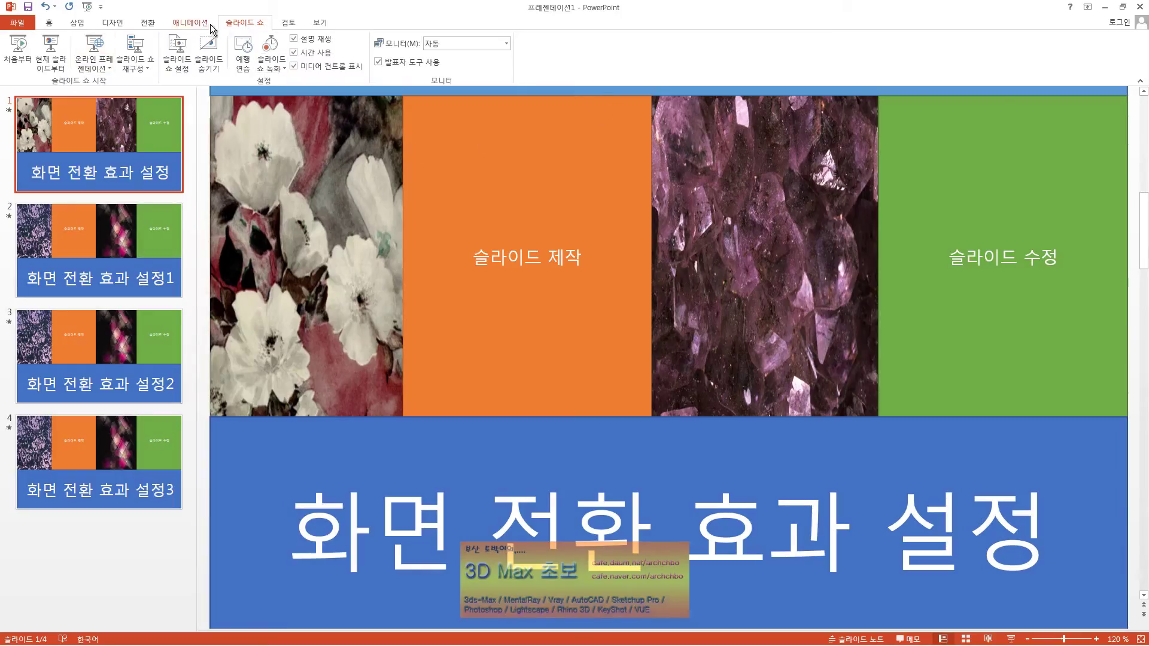
Turn on automatic advance (After) for slide 1 and change its transition duration to 01.10.
click(147, 22)
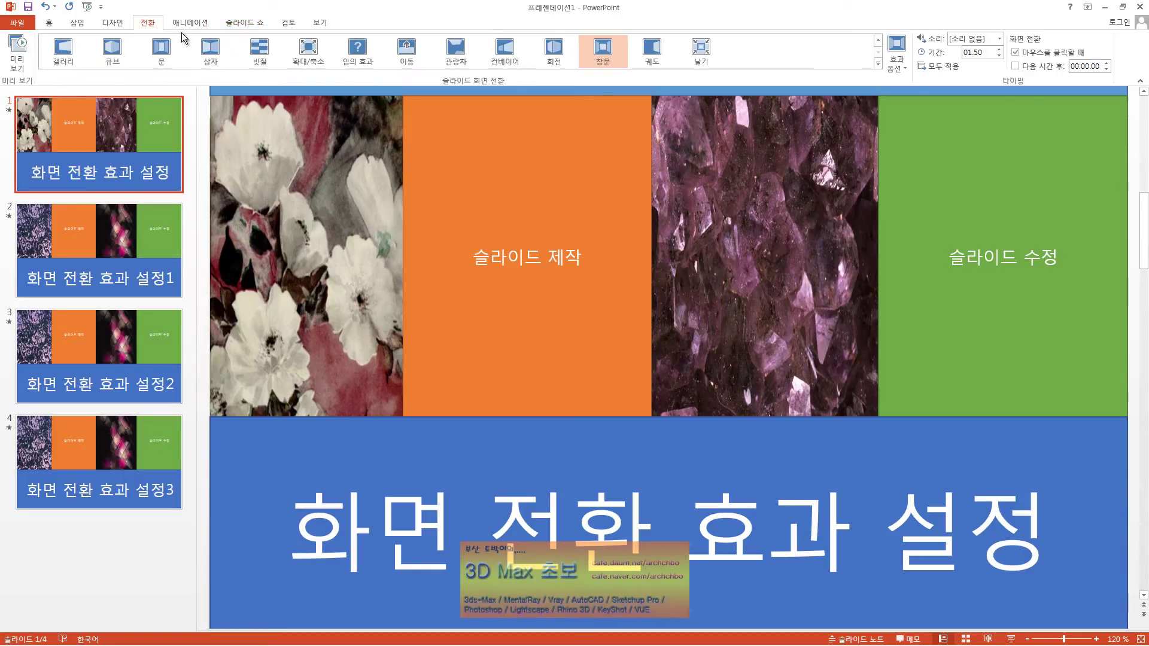
click(1039, 65)
double_click(978, 53)
key(BackSpace)
text(10)
click(946, 67)
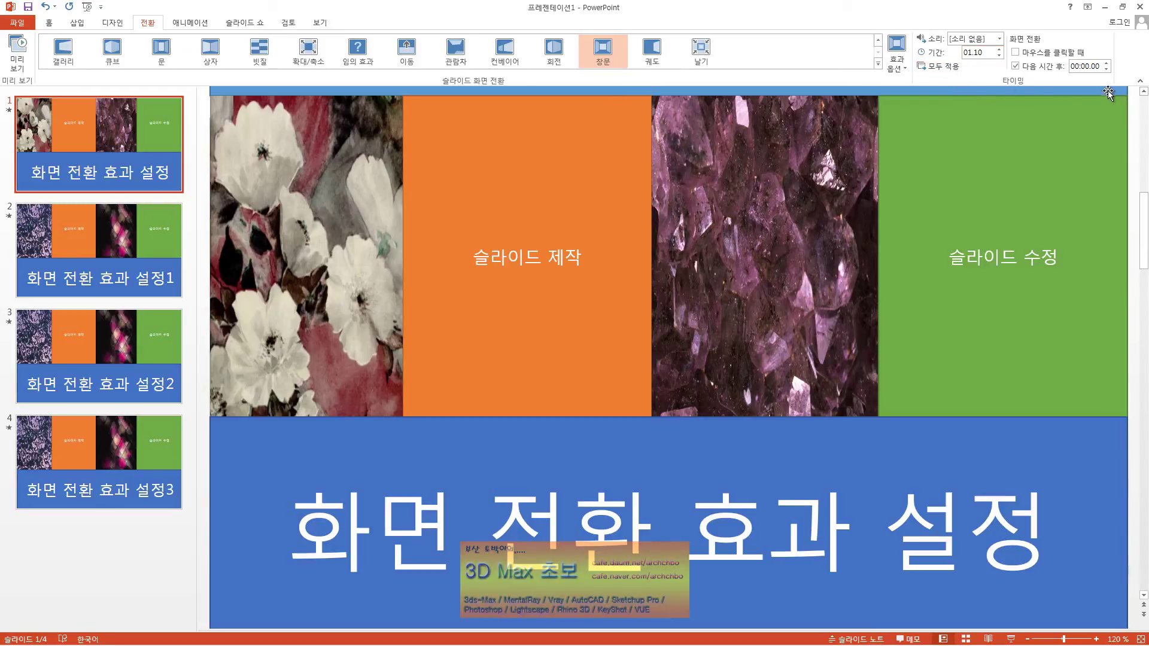
click(1087, 66)
key(Left)
click(242, 22)
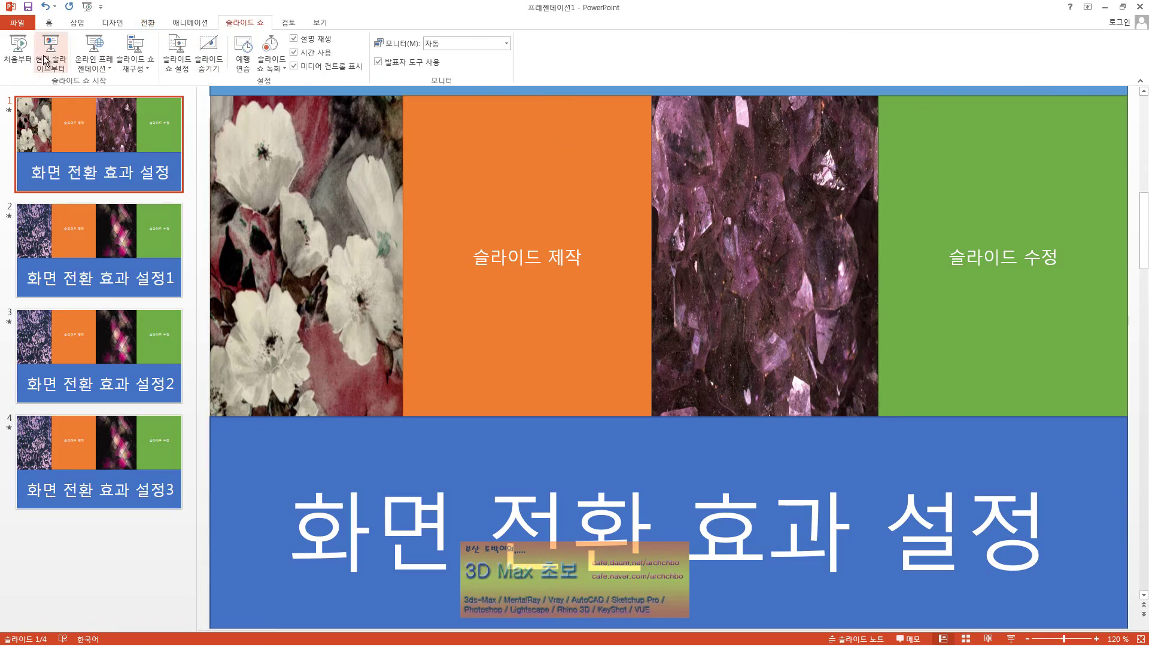
click(18, 51)
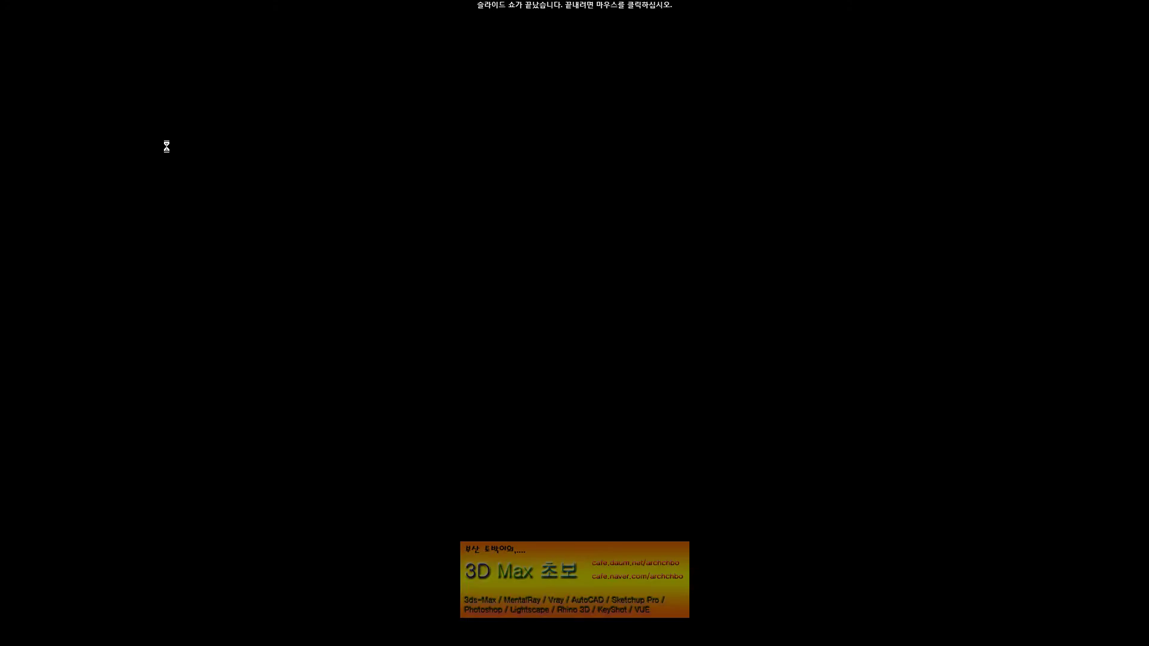
click(166, 147)
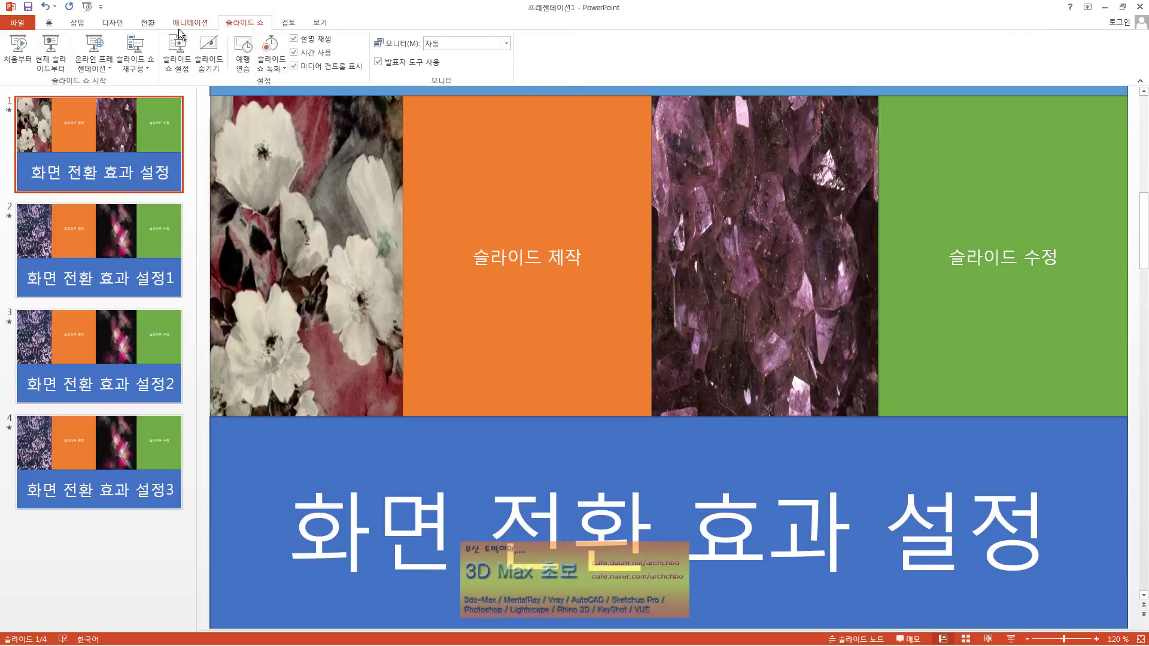
Show slide 1's 창문 transition settings again, briefly opening and closing its Effect Options list.
click(151, 24)
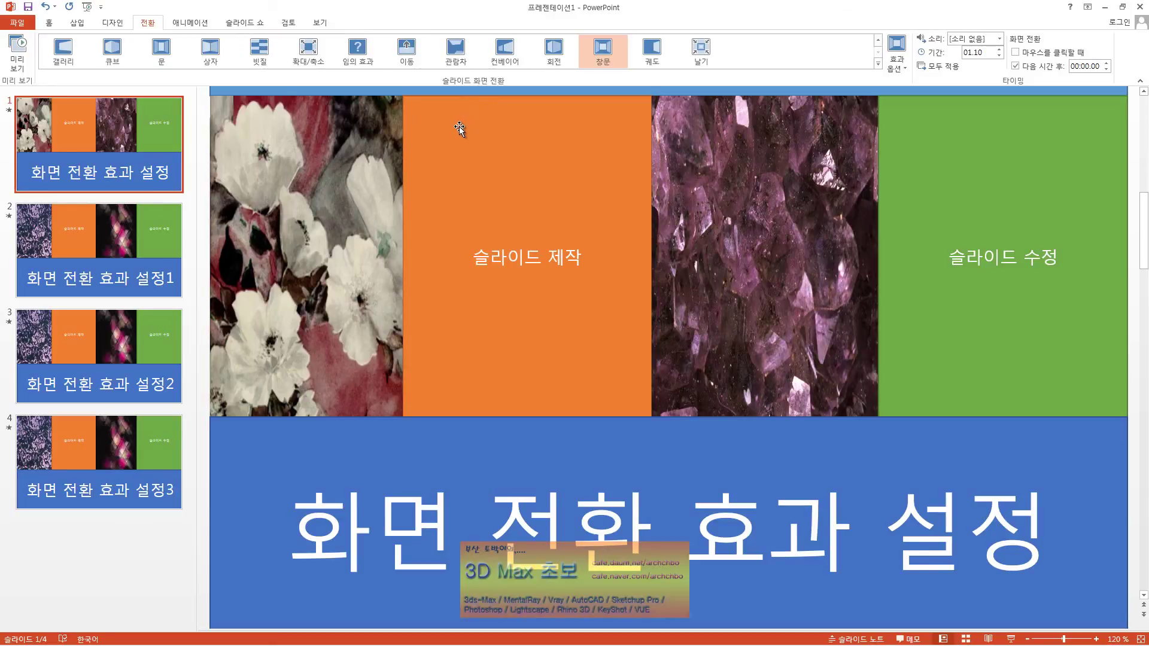
click(907, 66)
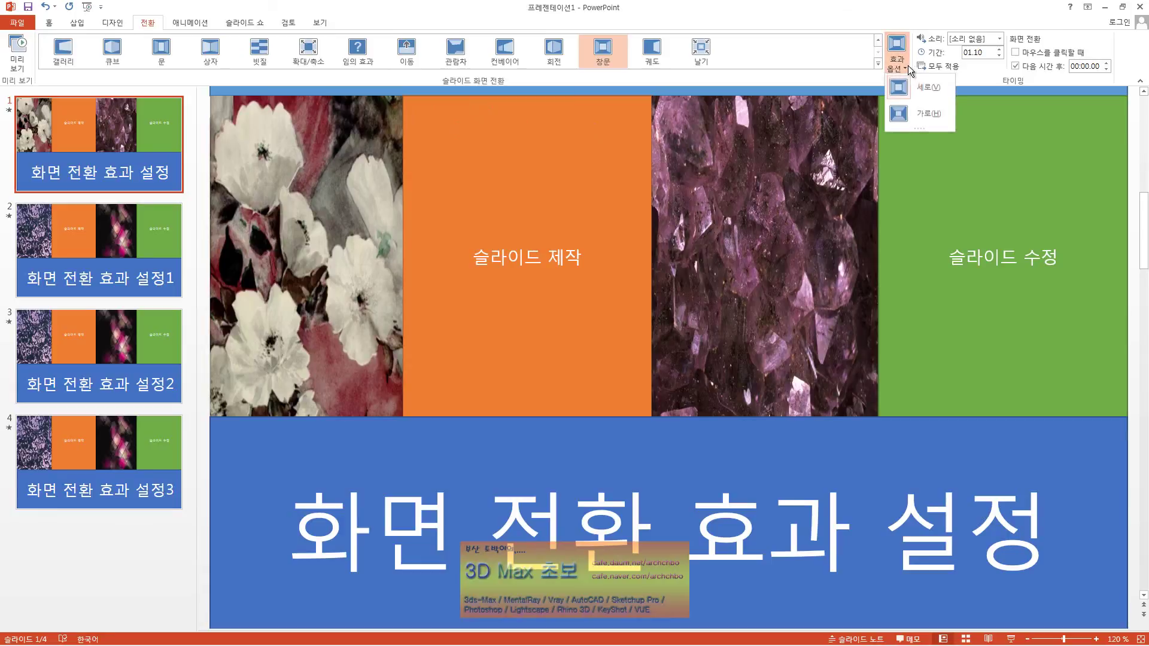
click(906, 66)
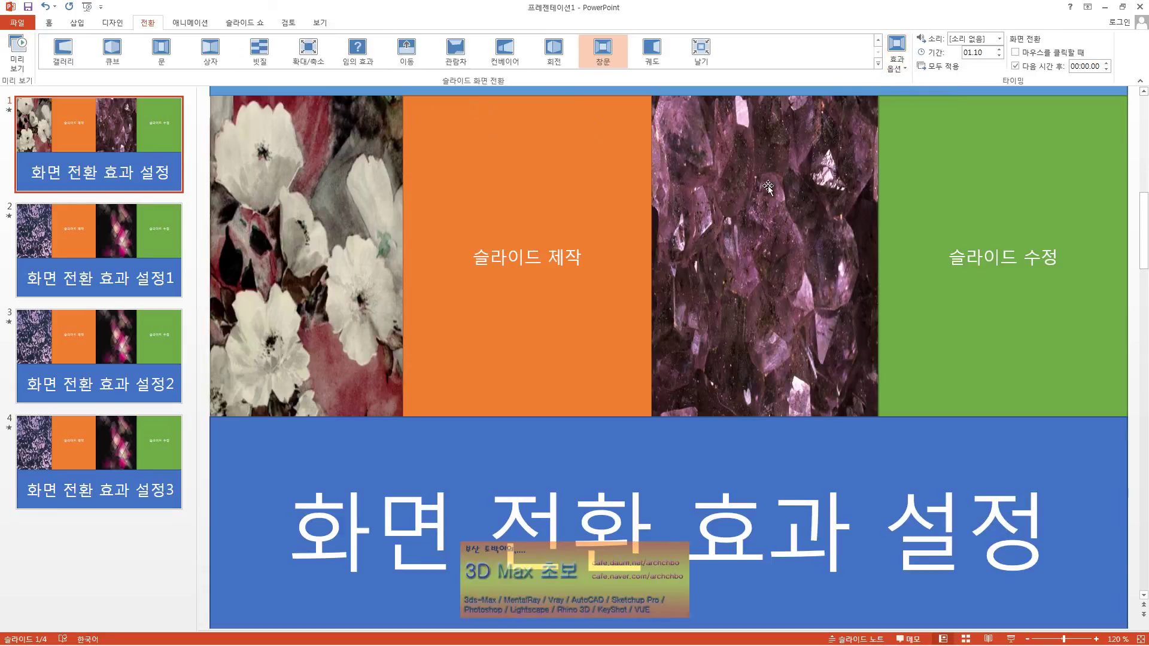